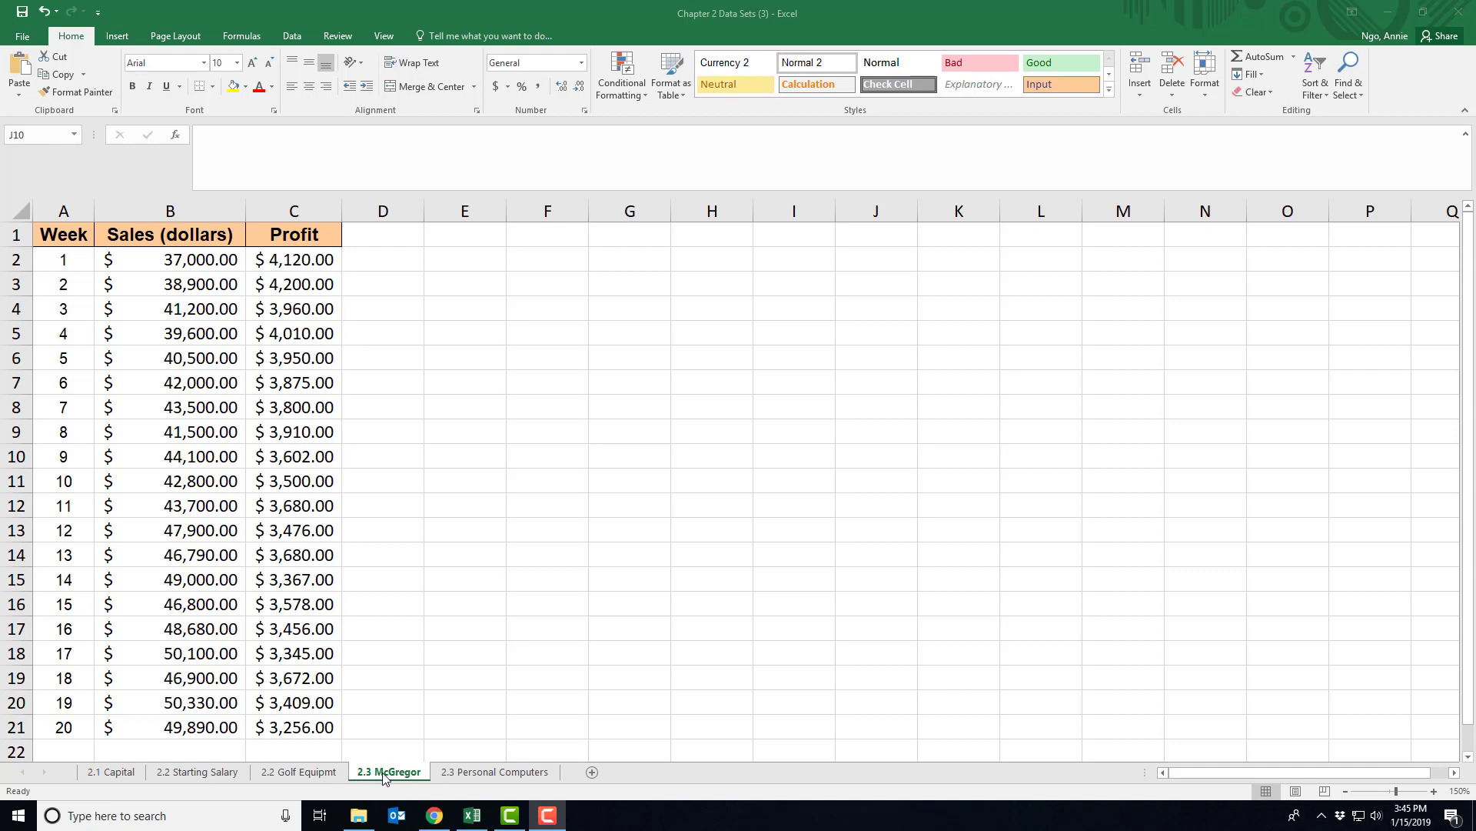
Insert a 2-D line chart of the Sales (dollars) data in B1:B21 and place it beside the data table.
click(529, 477)
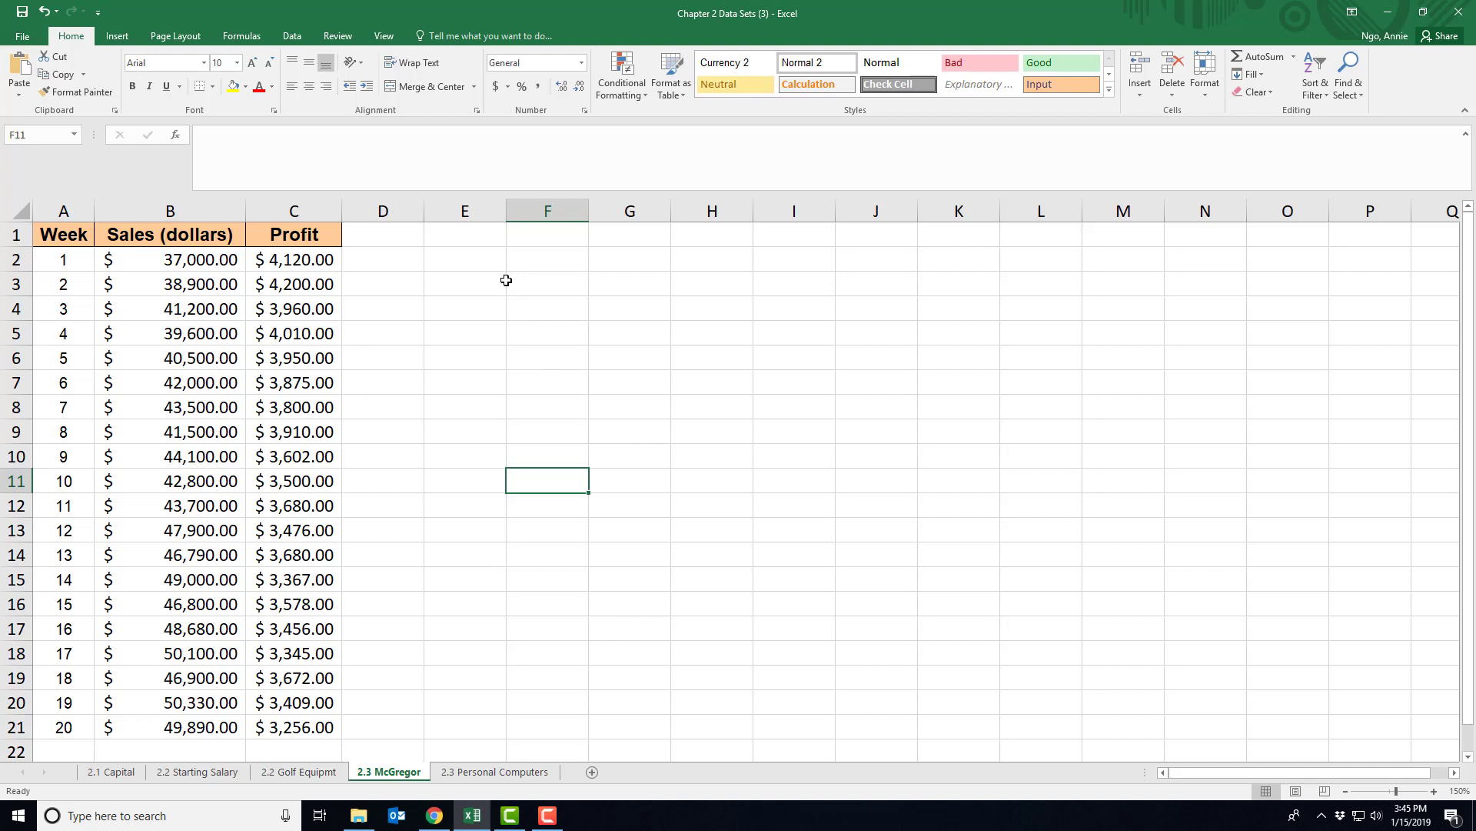
click(456, 254)
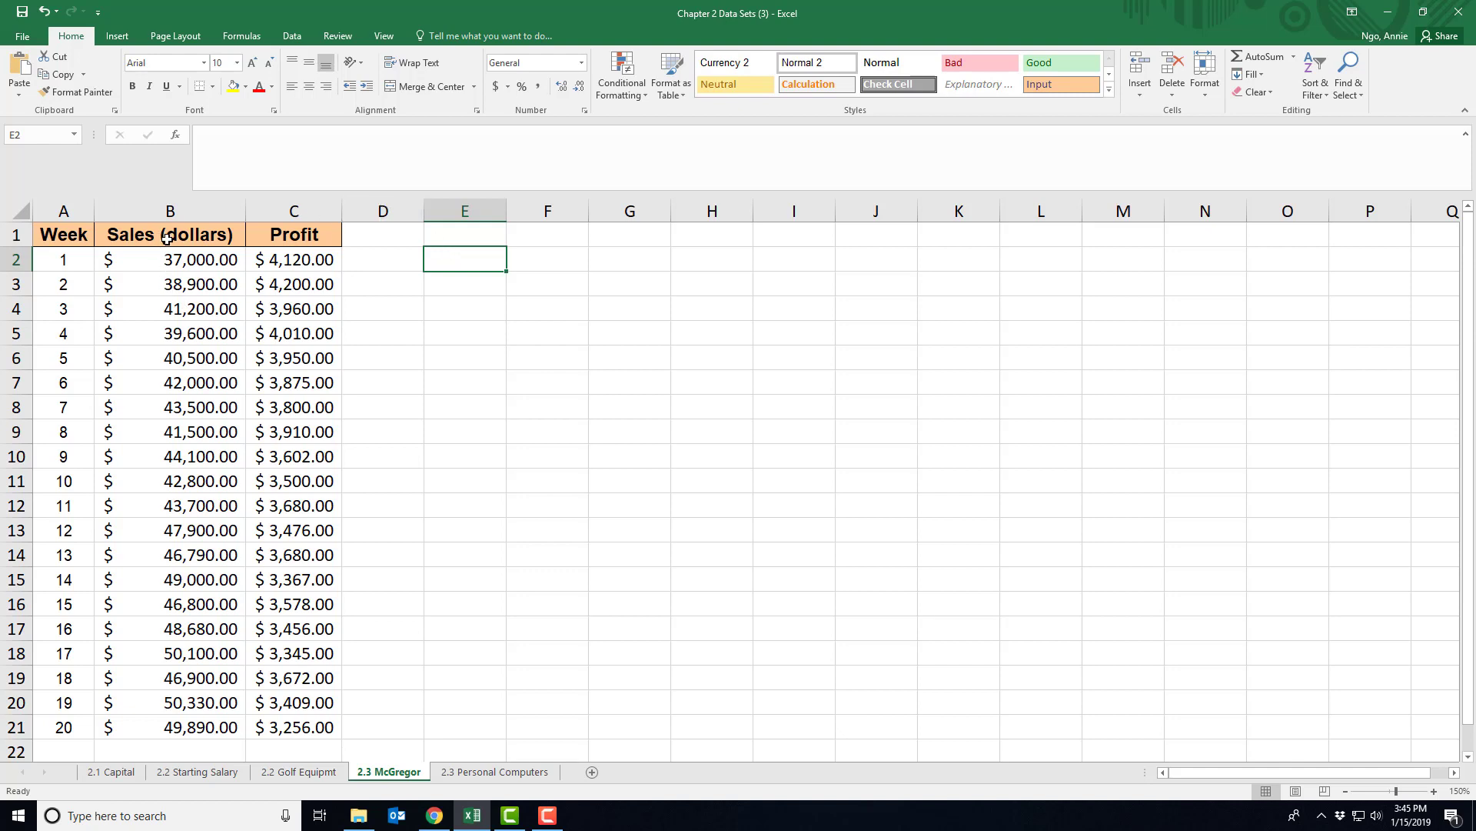
drag(167, 238, 175, 718)
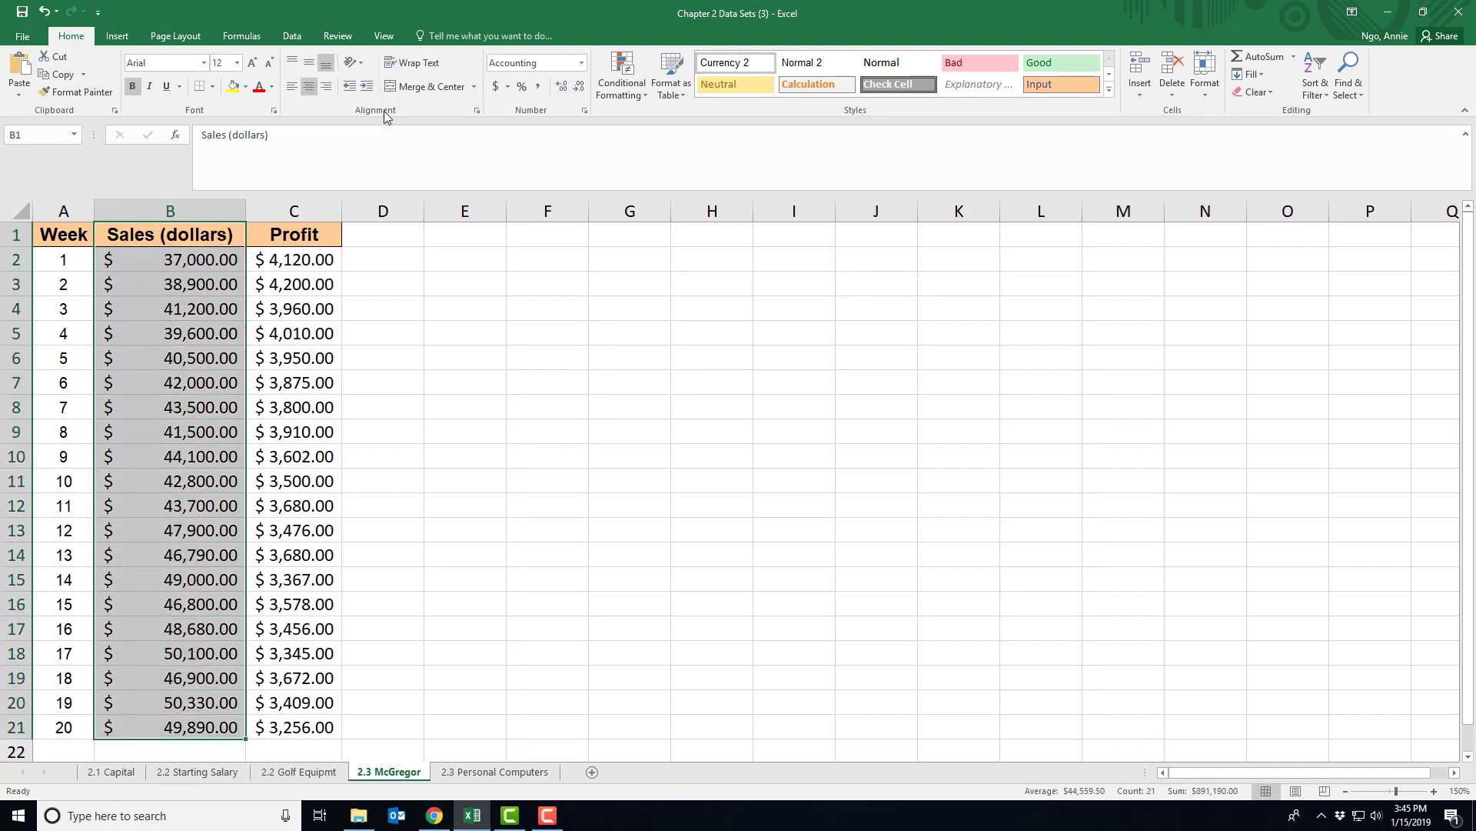
click(118, 37)
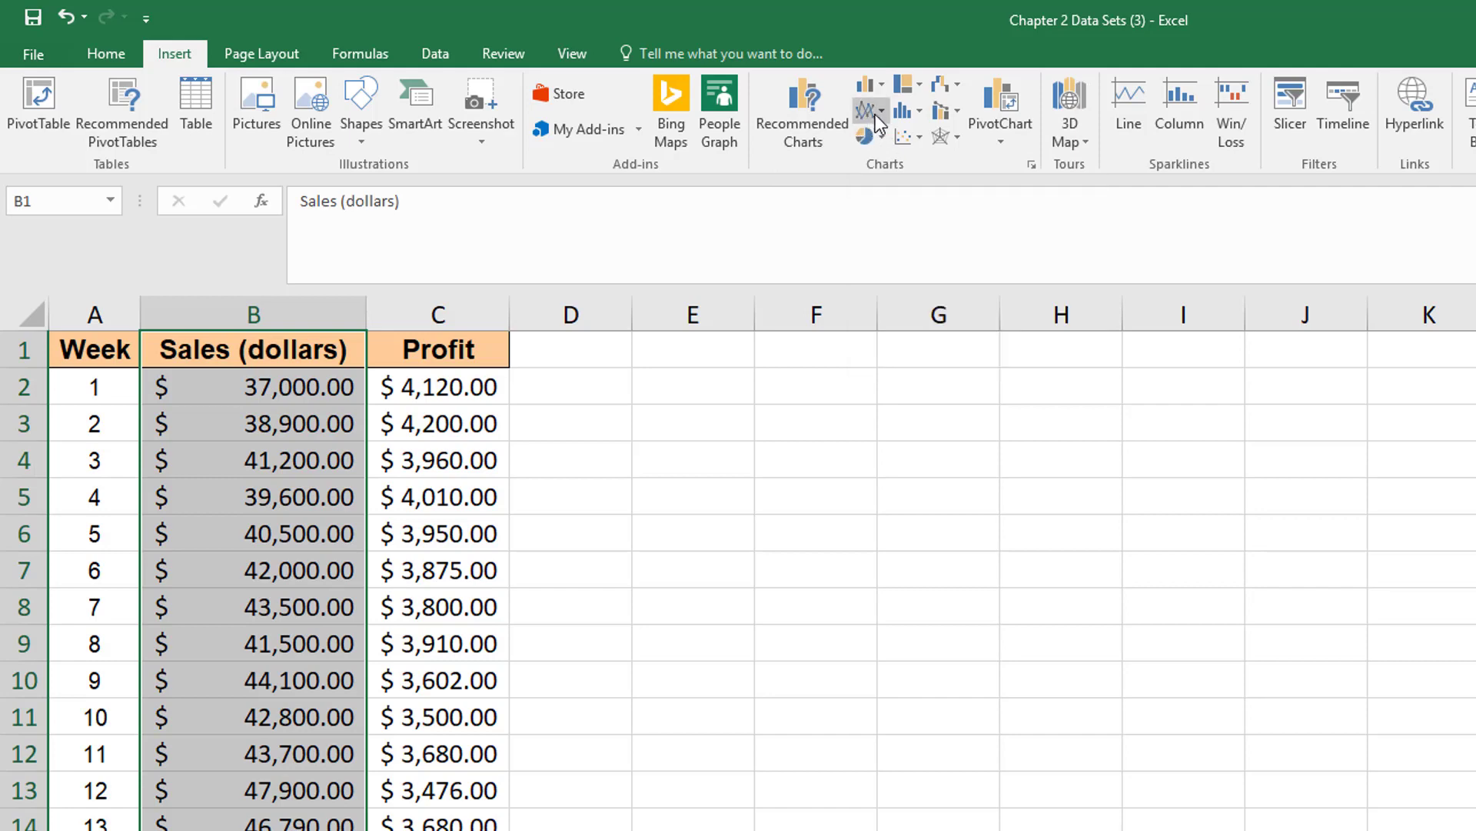
click(882, 110)
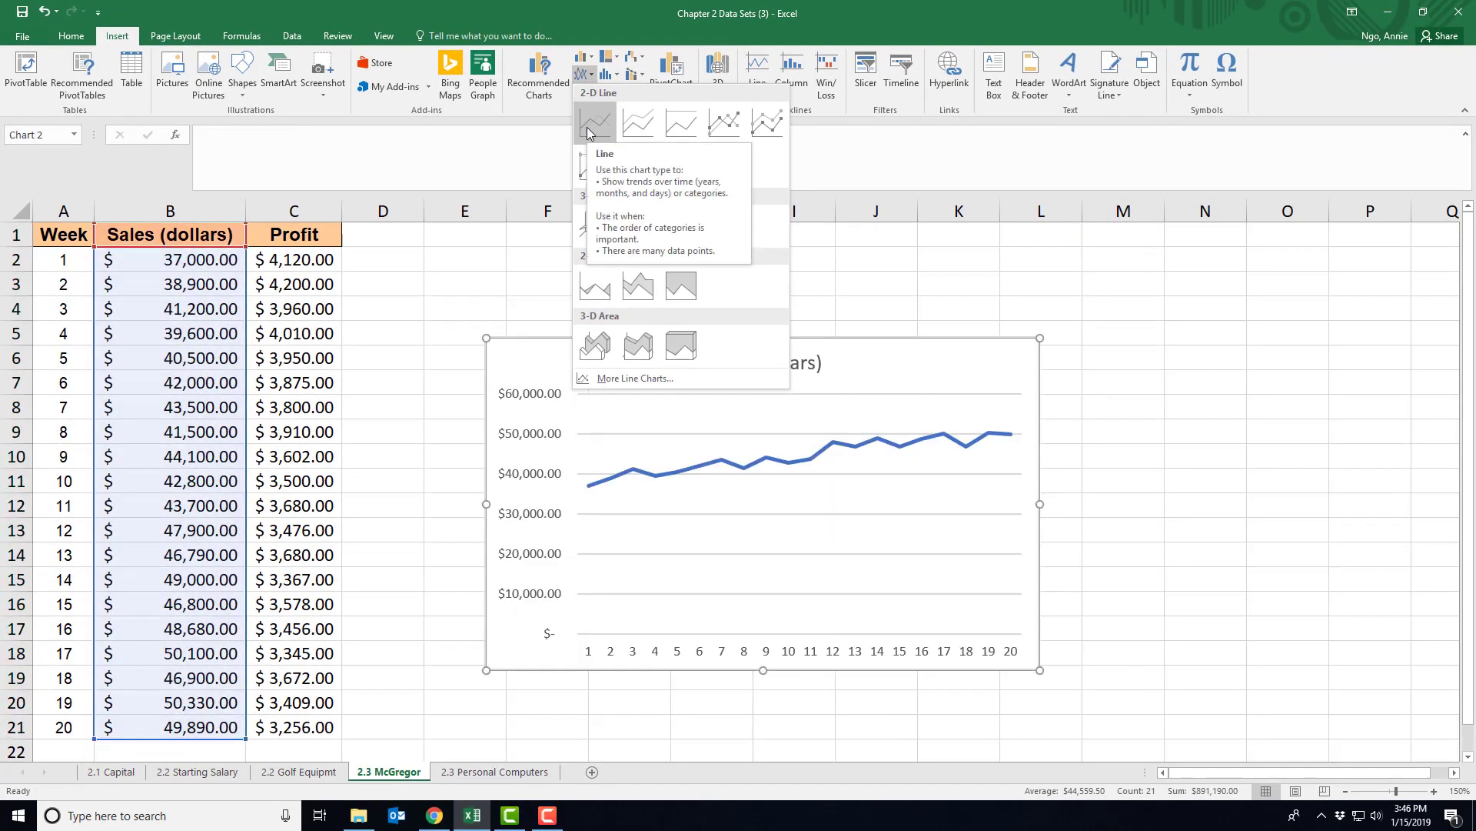
click(587, 126)
drag(916, 362, 804, 267)
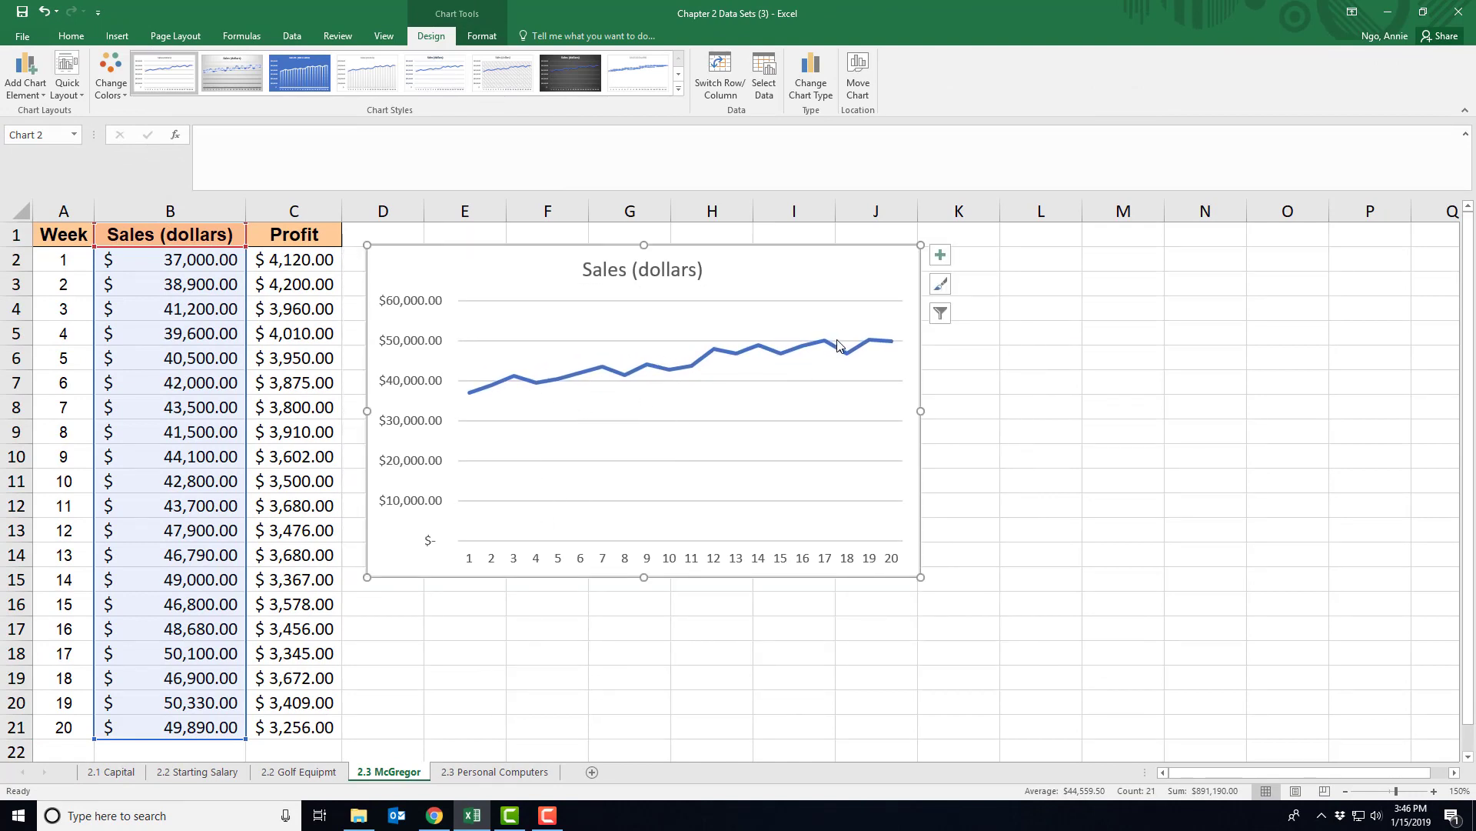
click(1068, 370)
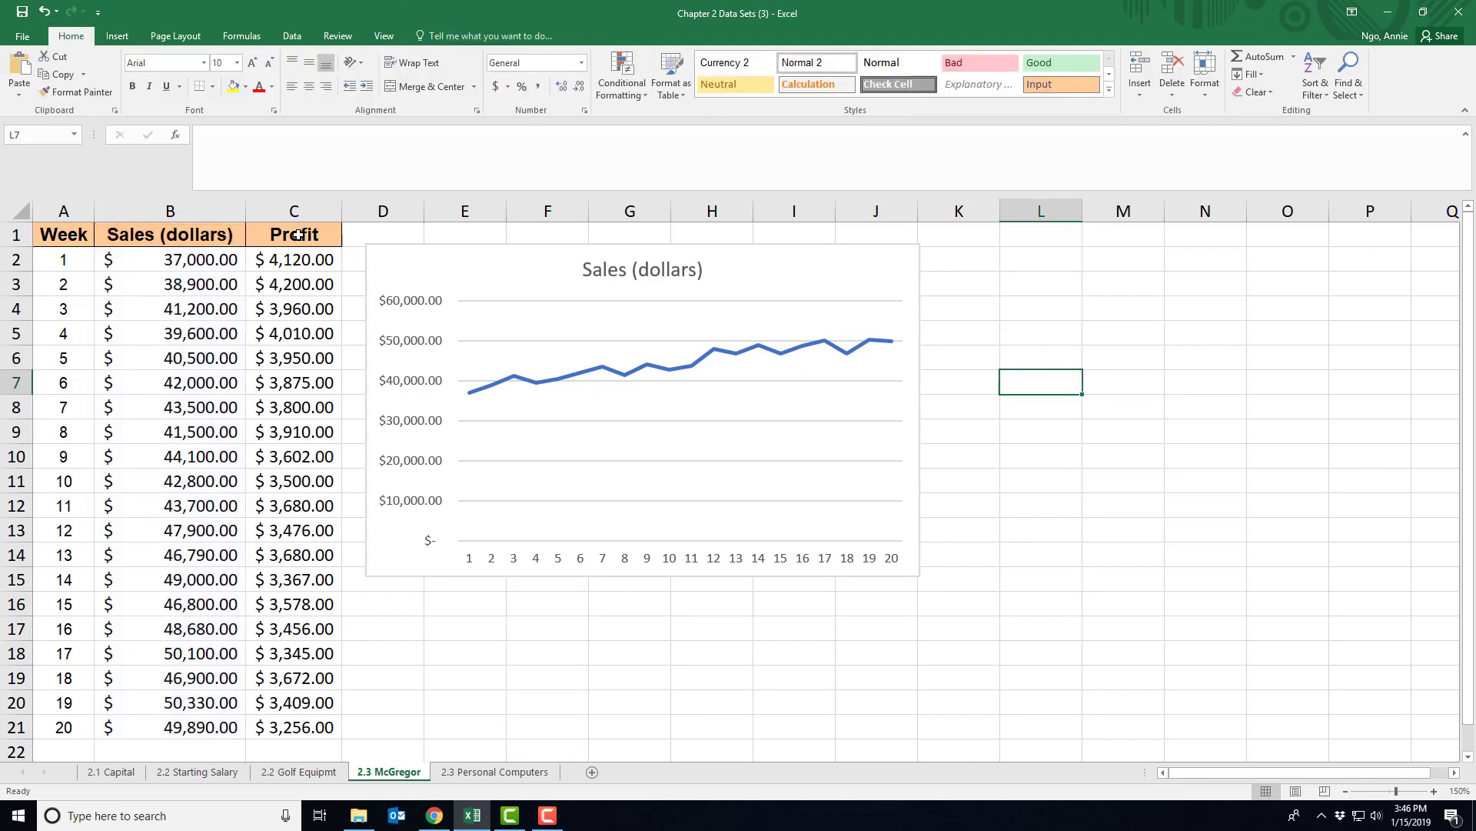
Insert a 2-D line chart of the Profit data in C1:C21 and line it up side by side with the sales chart.
drag(297, 235, 286, 730)
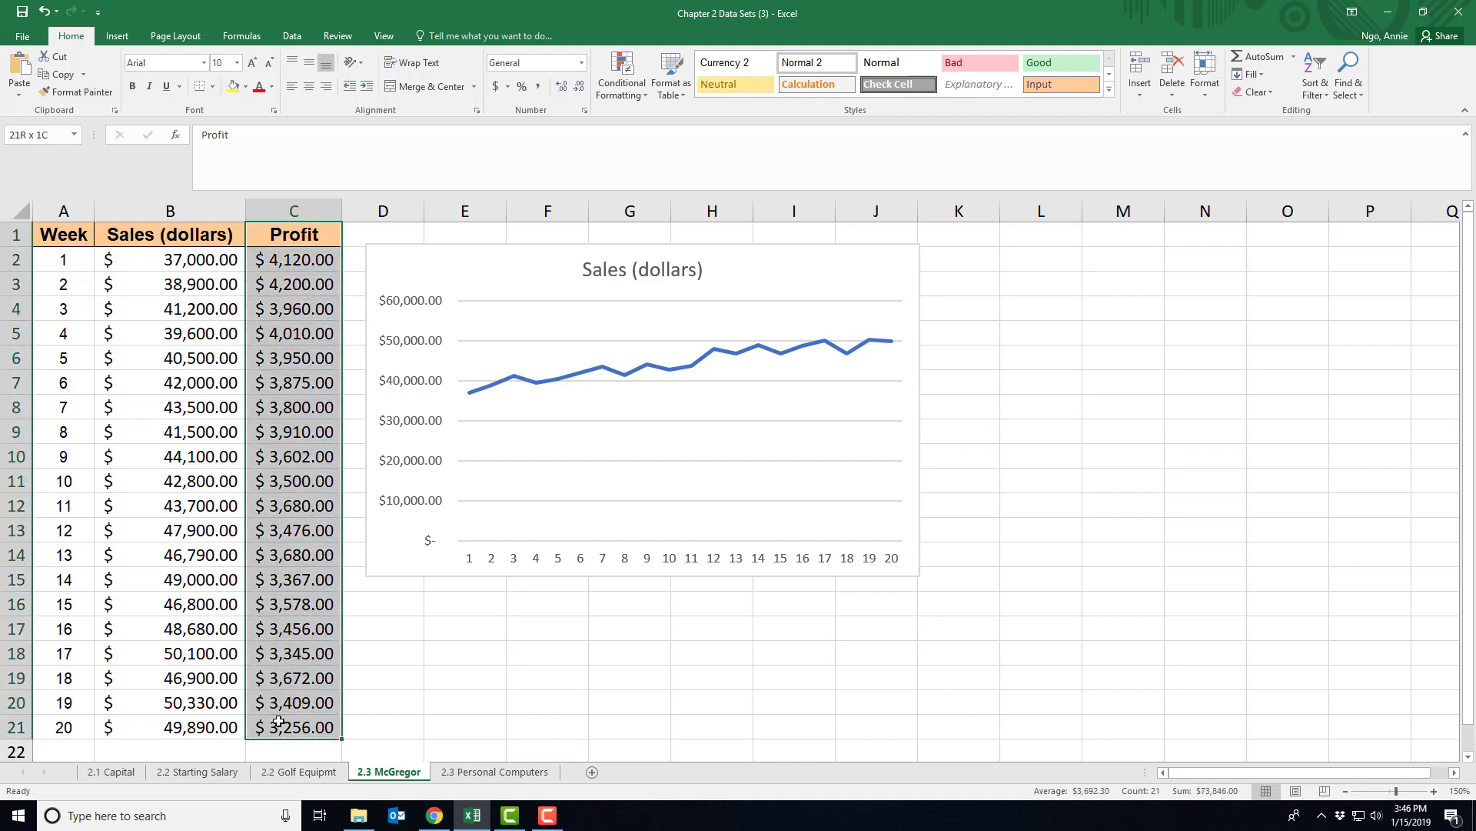
click(117, 36)
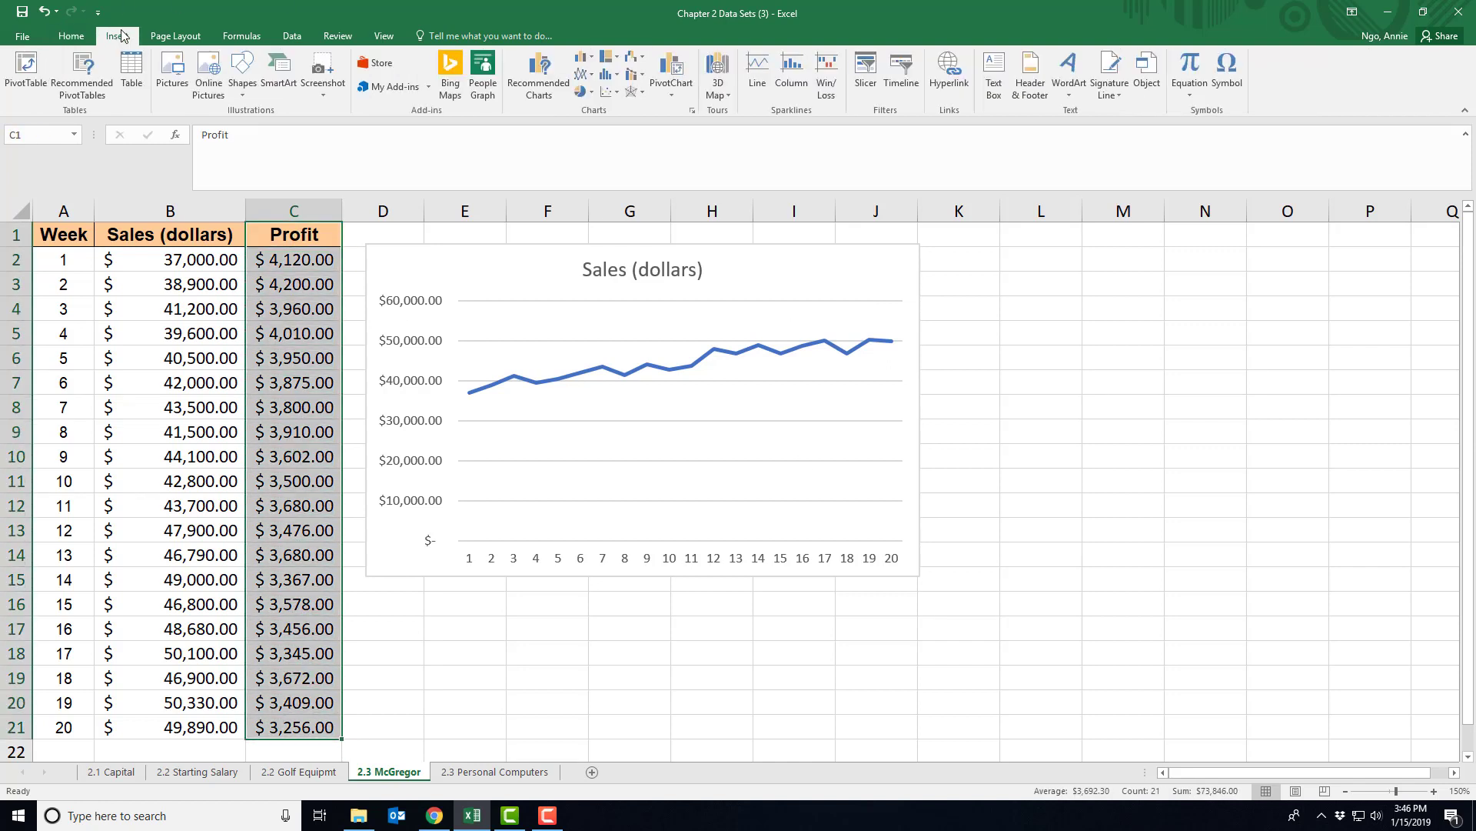
click(590, 75)
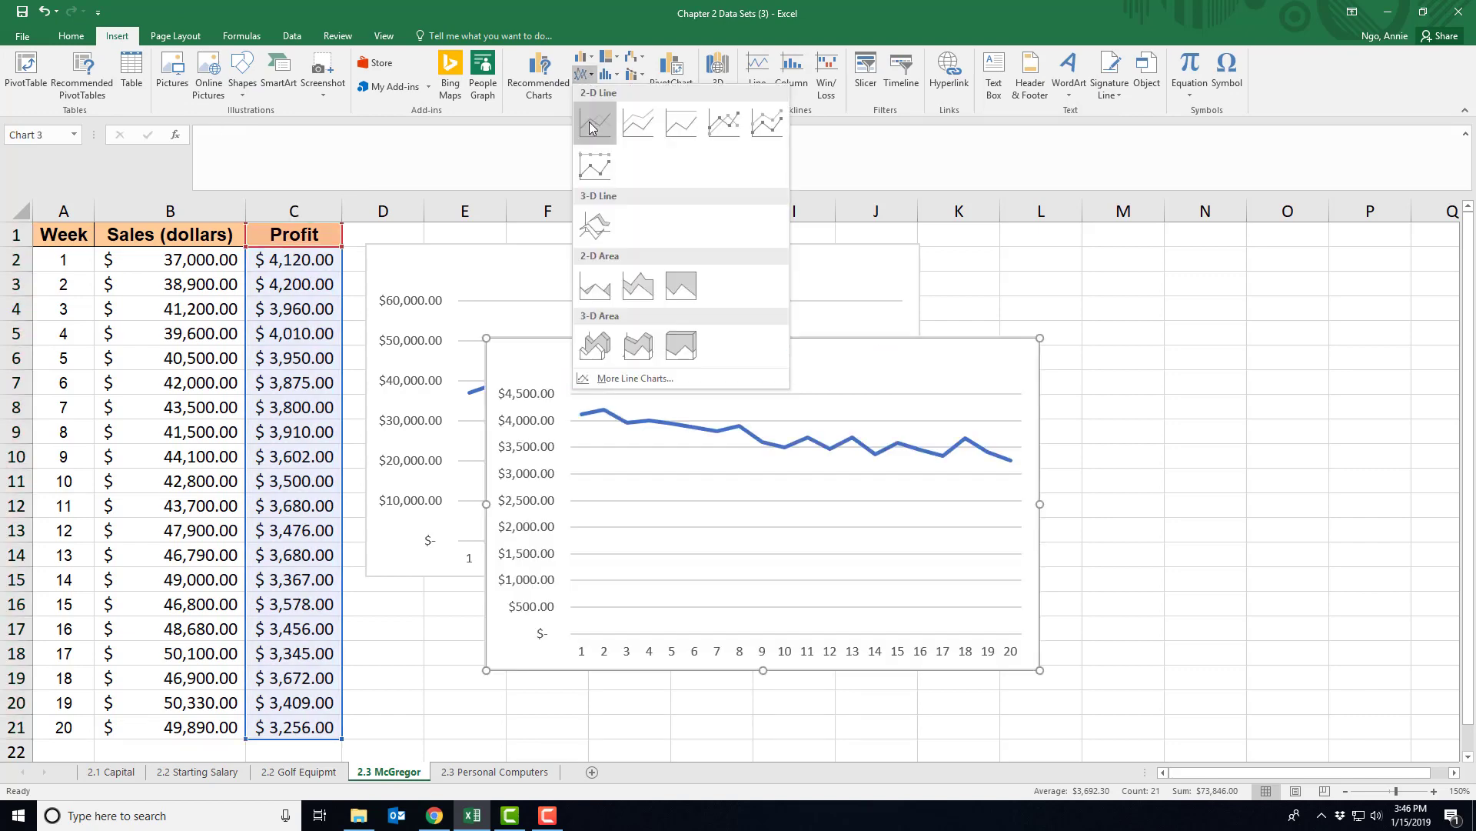
click(595, 123)
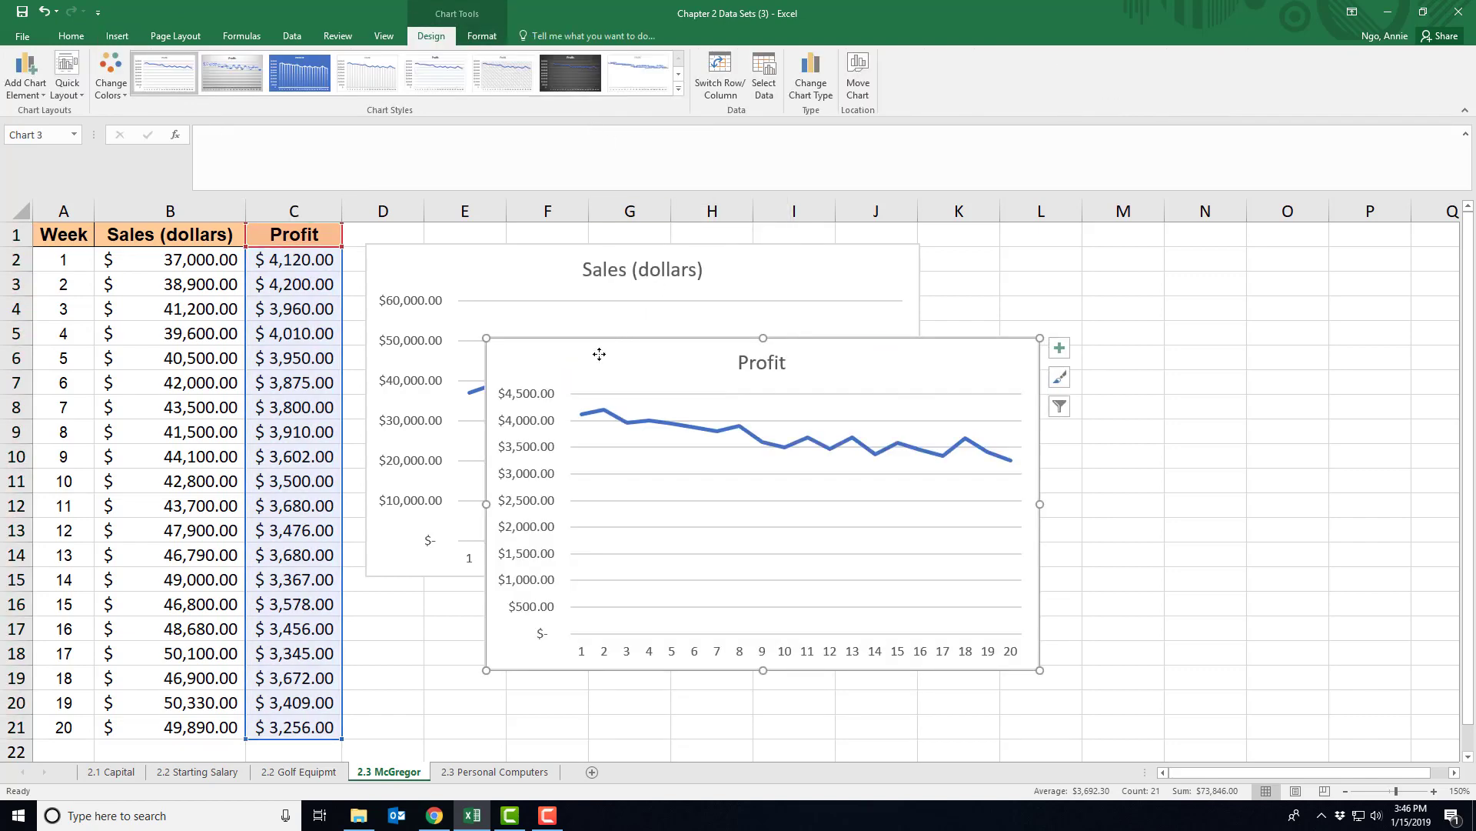
drag(597, 349, 1035, 259)
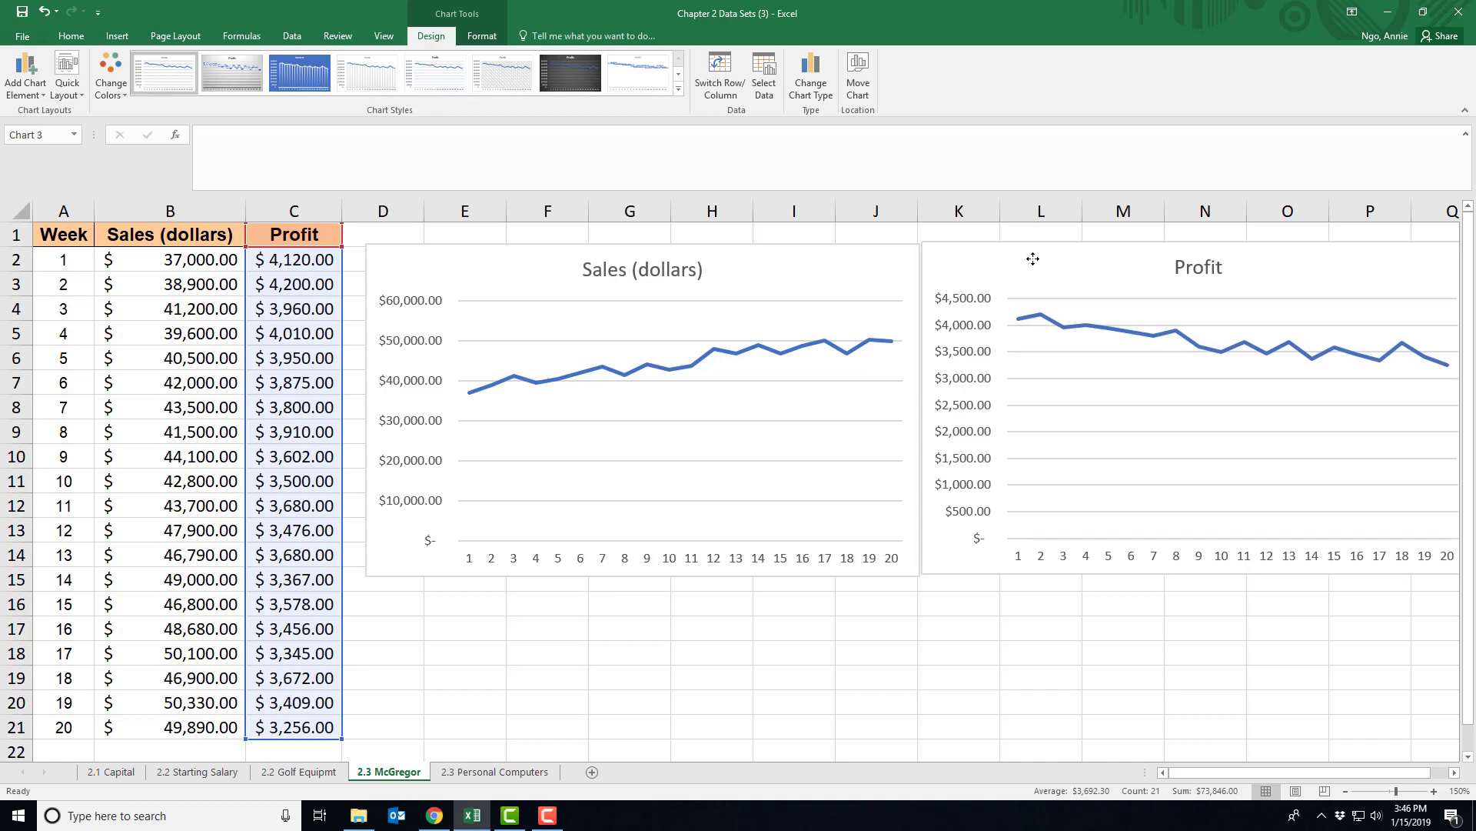
drag(858, 249, 844, 246)
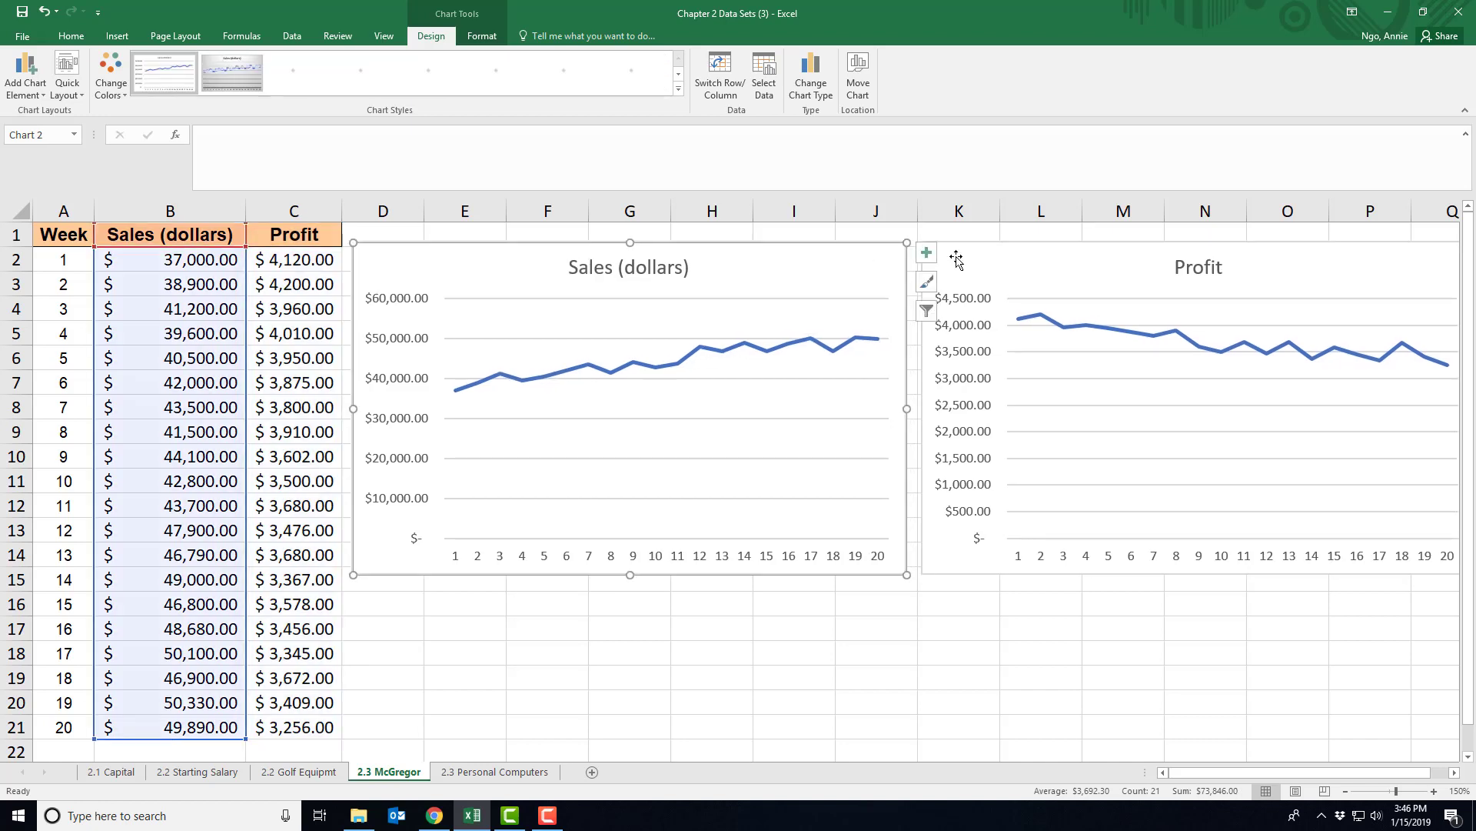
drag(957, 259, 950, 260)
click(1031, 620)
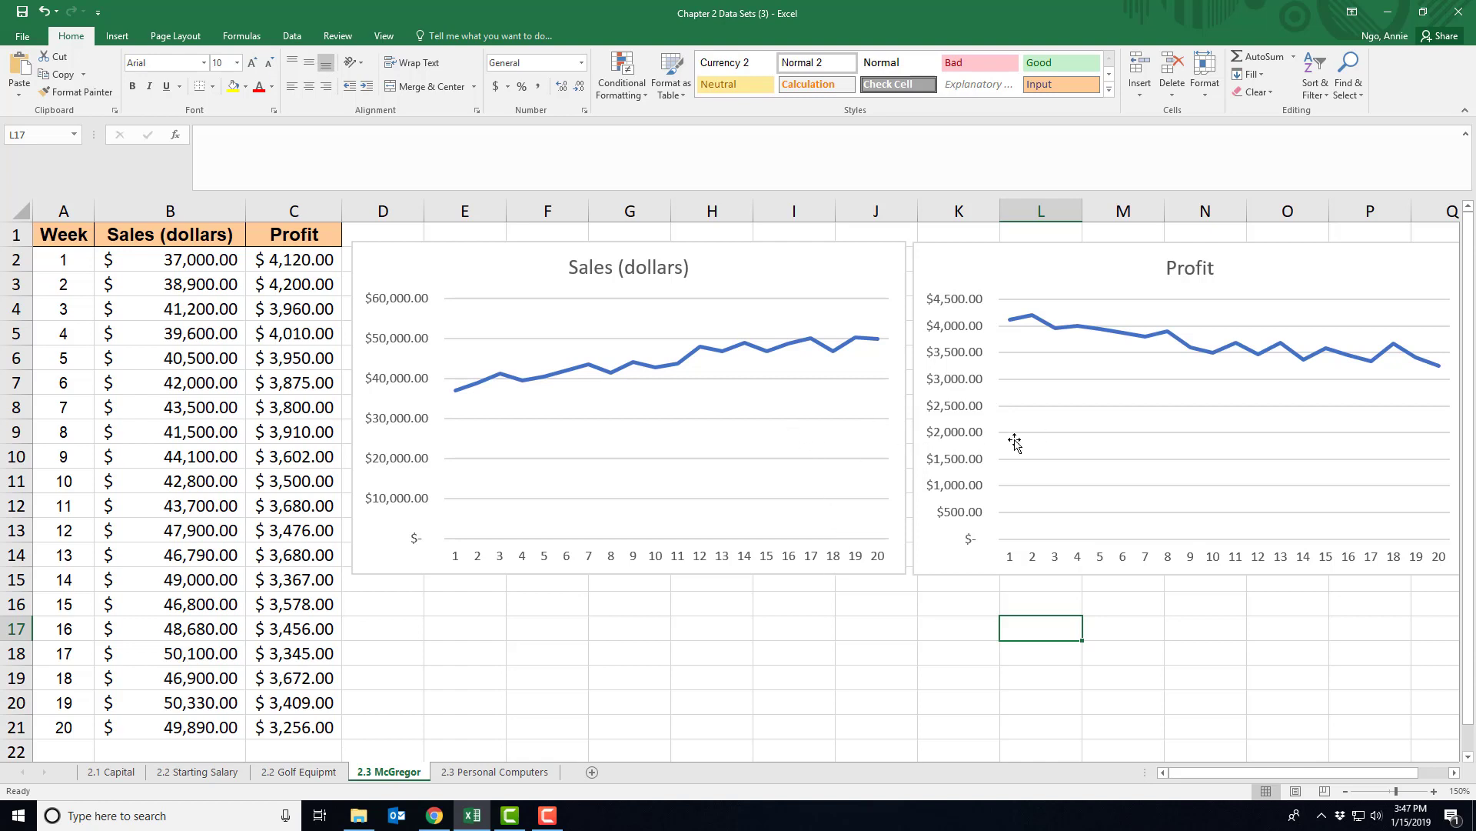
Move the sales and profit charts together below the data table, starting at about row 28.
click(846, 276)
ctrl+click(965, 264)
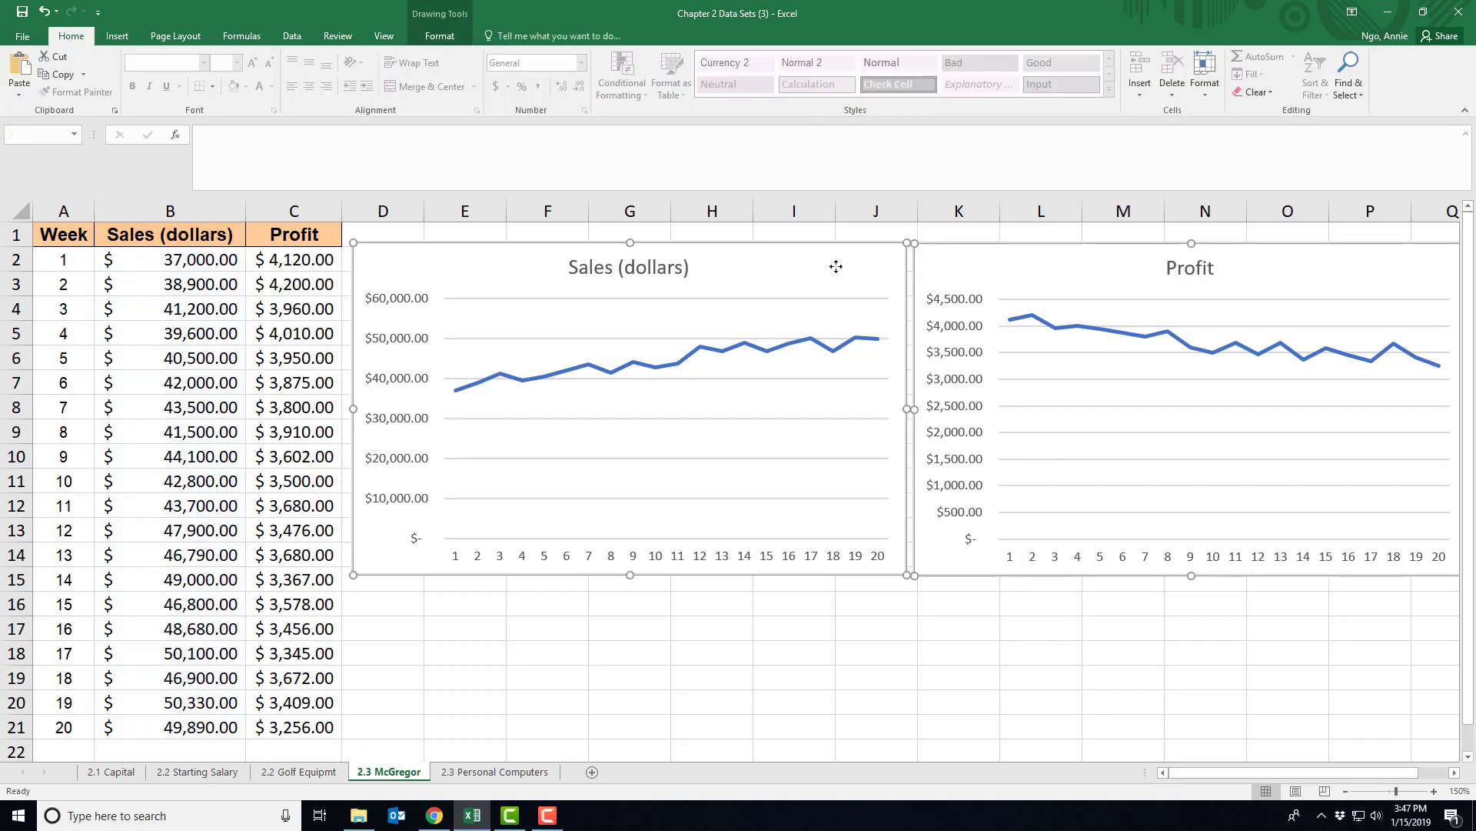
drag(836, 267, 847, 710)
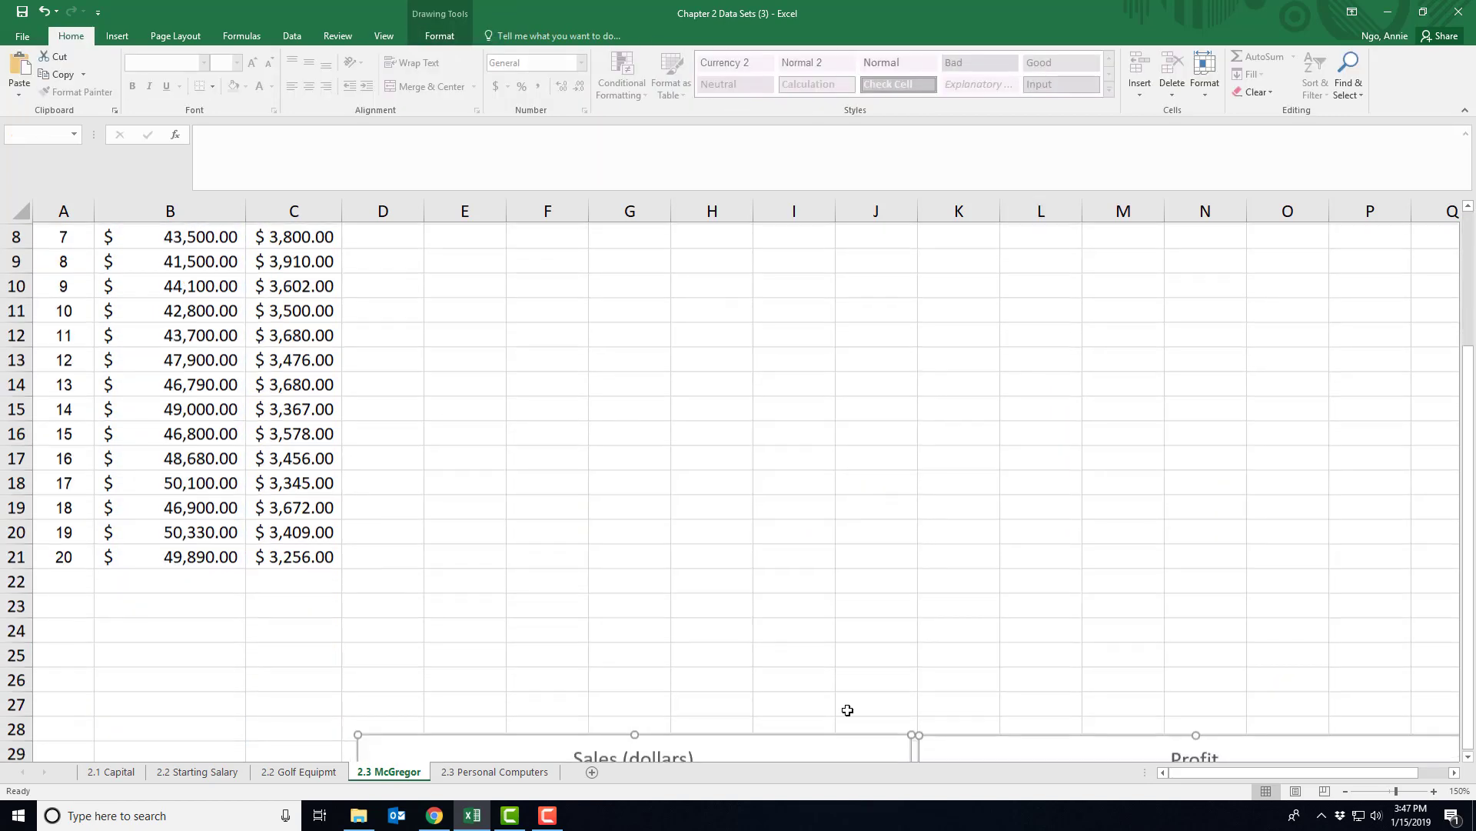
scroll(752, 533, up, 3)
click(772, 382)
click(489, 277)
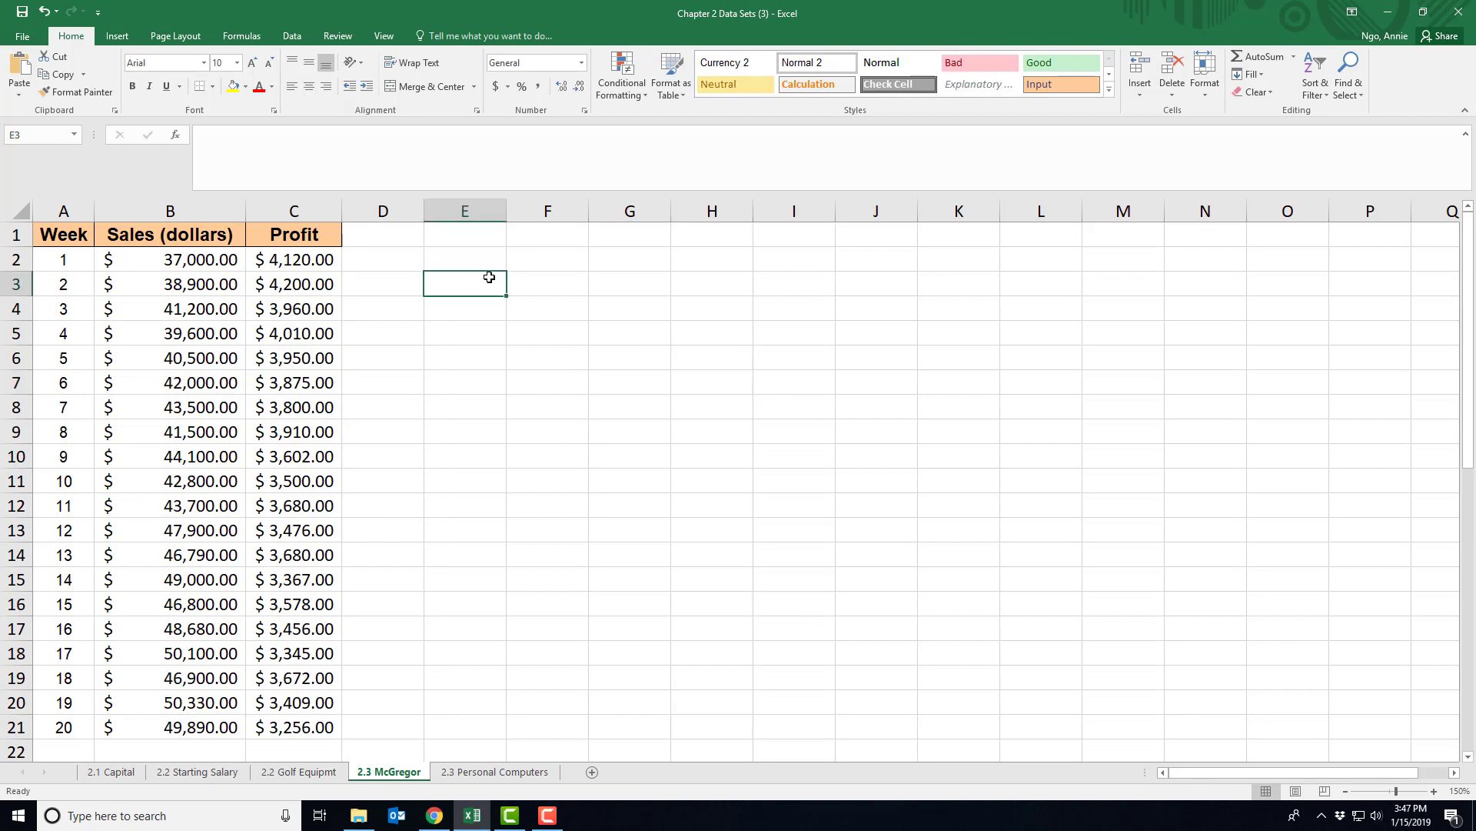
Insert a 2-D line chart combining Sales (dollars) and Profit from B1:C21 and place it beside the top of the data table.
click(158, 235)
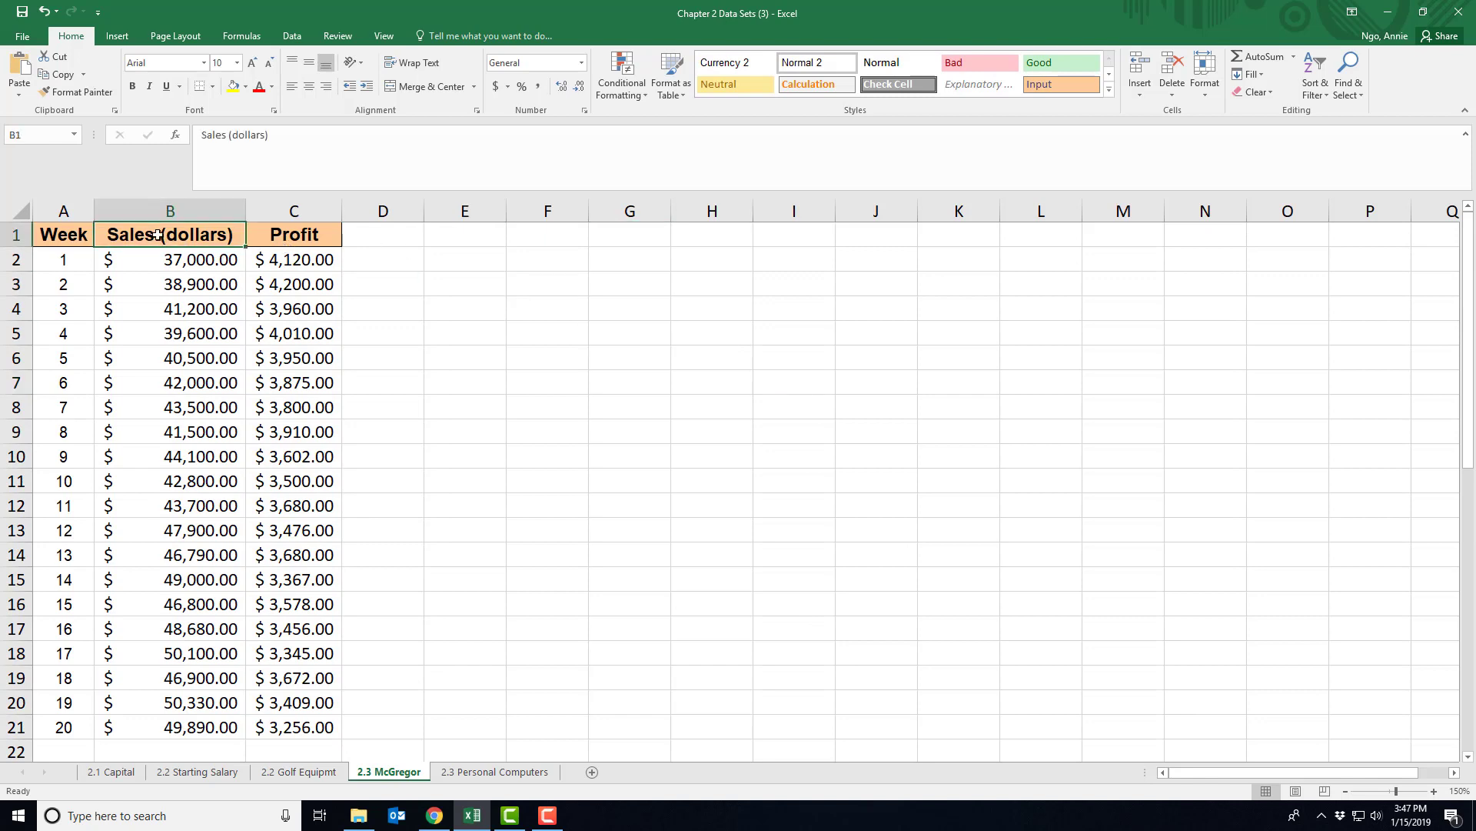
drag(158, 235, 296, 726)
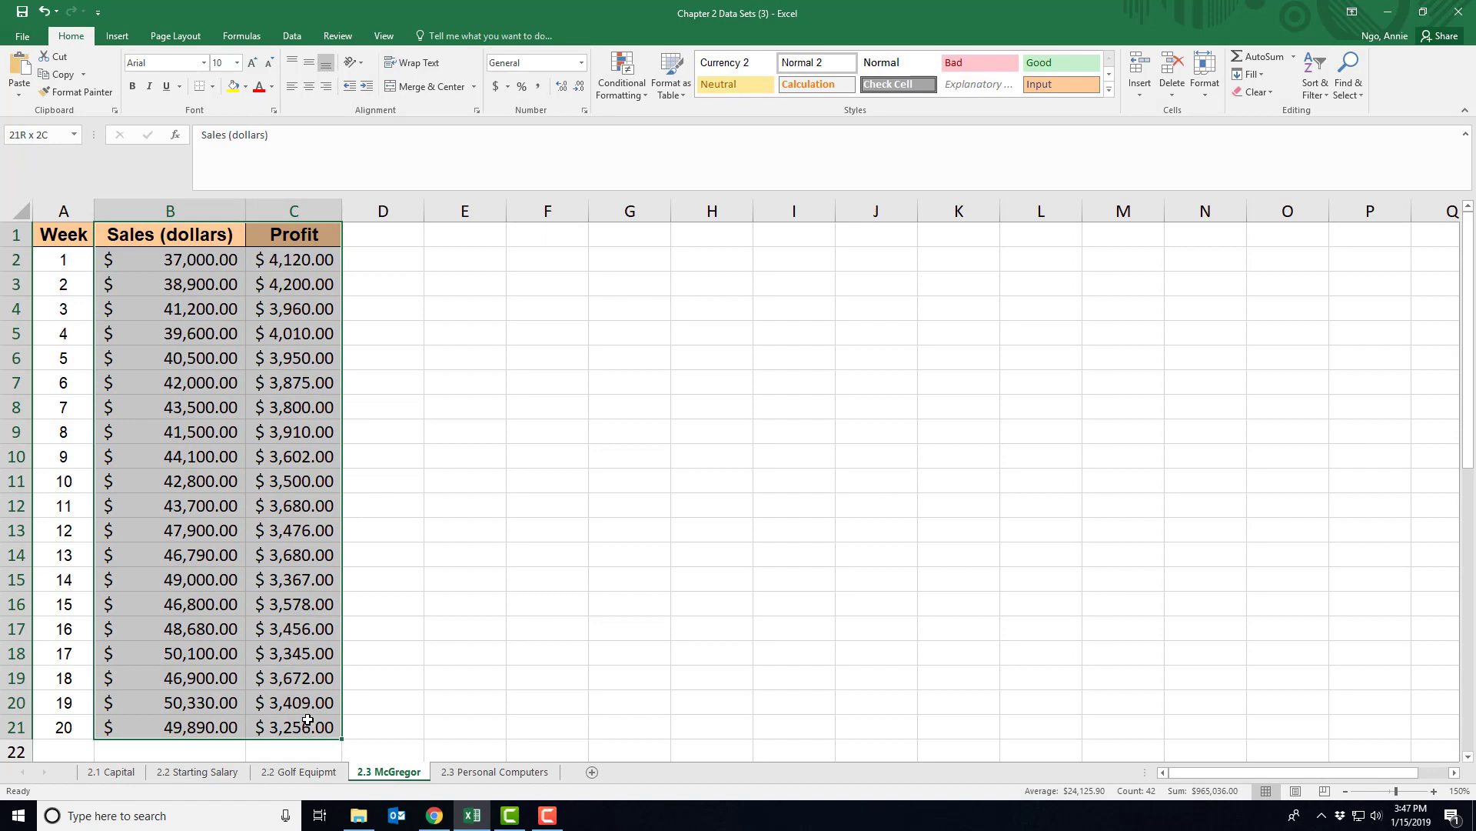
click(119, 36)
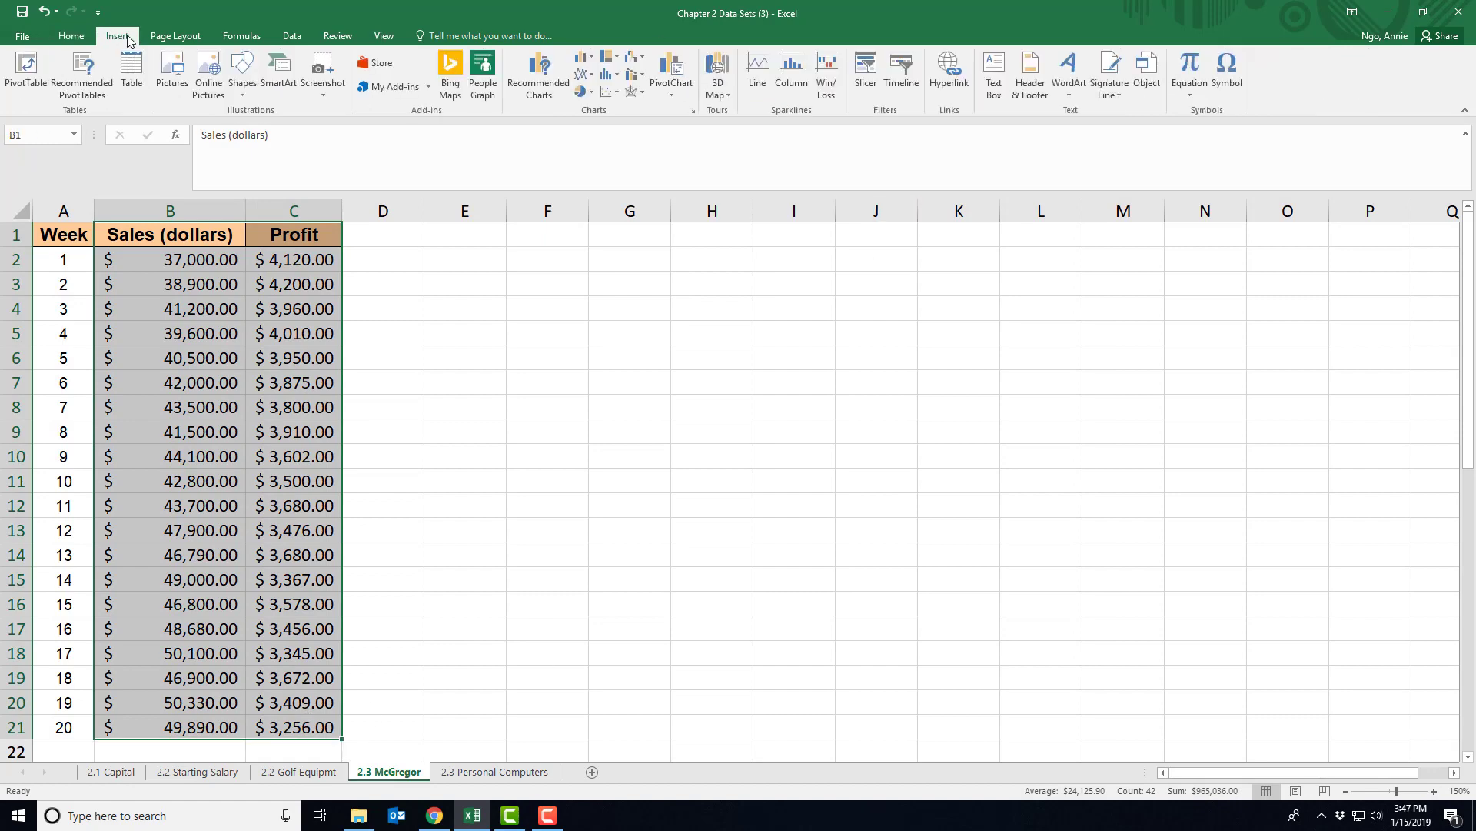
click(592, 78)
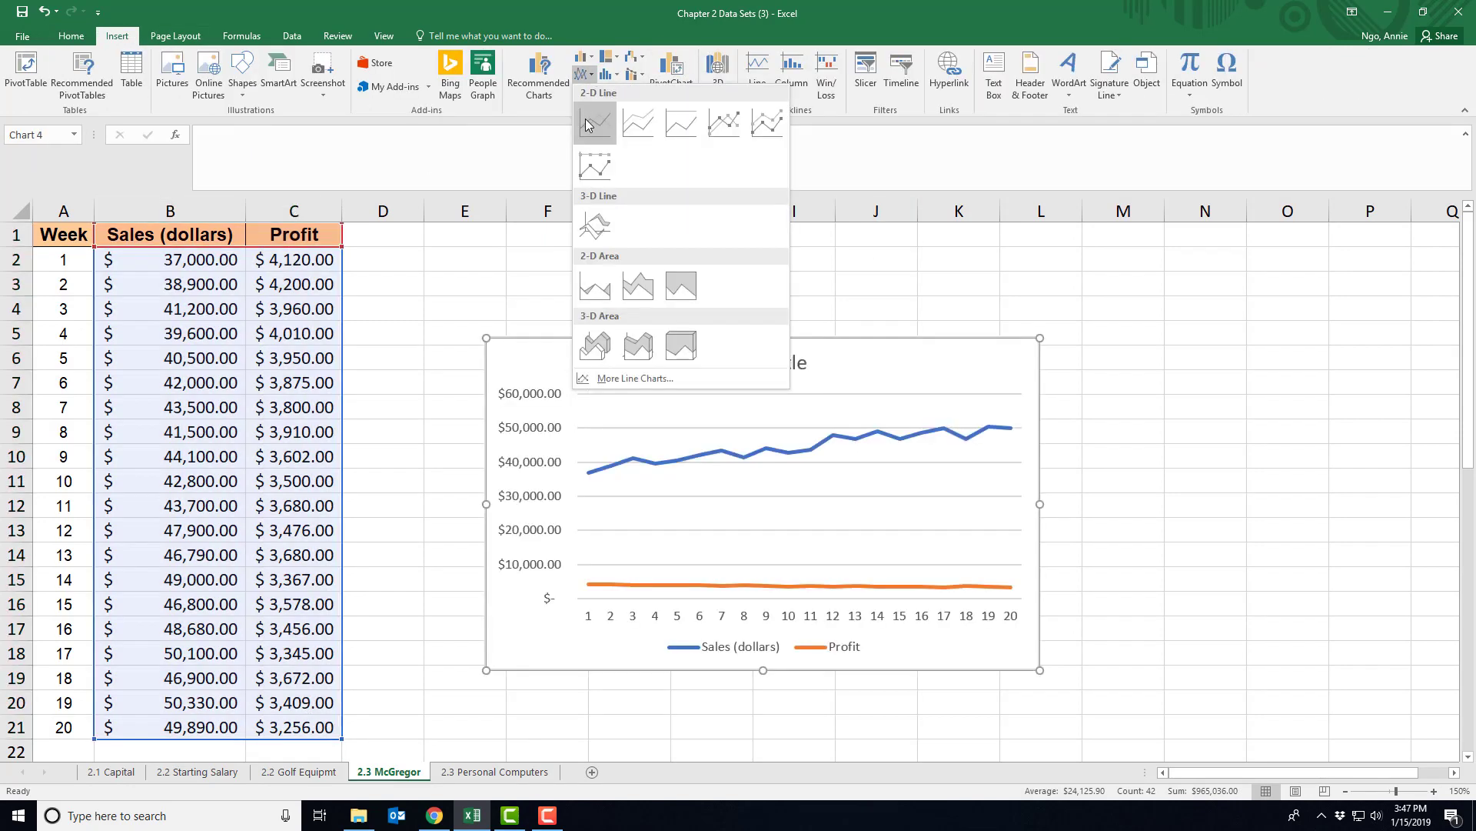
click(587, 126)
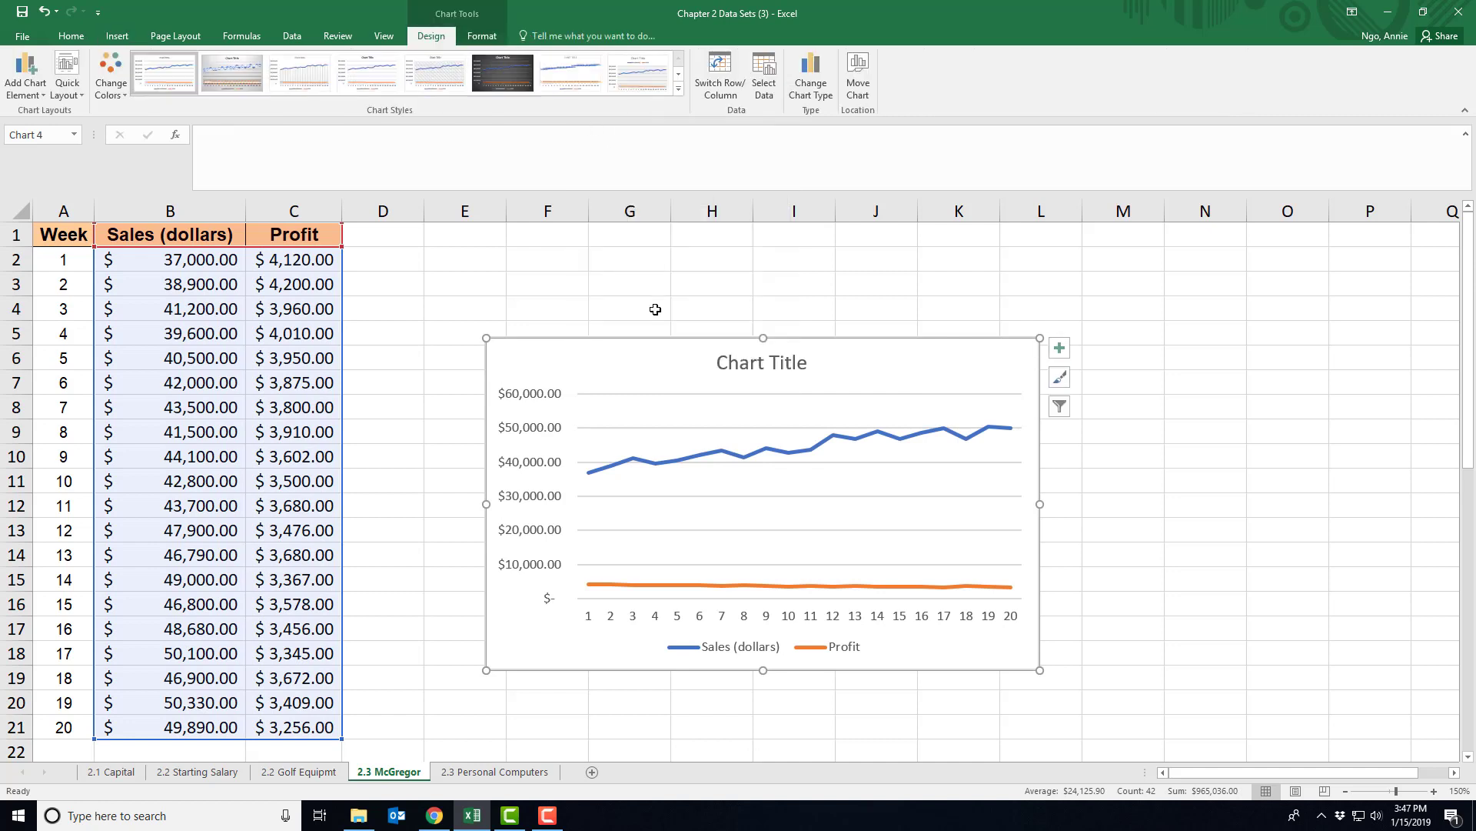
drag(638, 327, 573, 261)
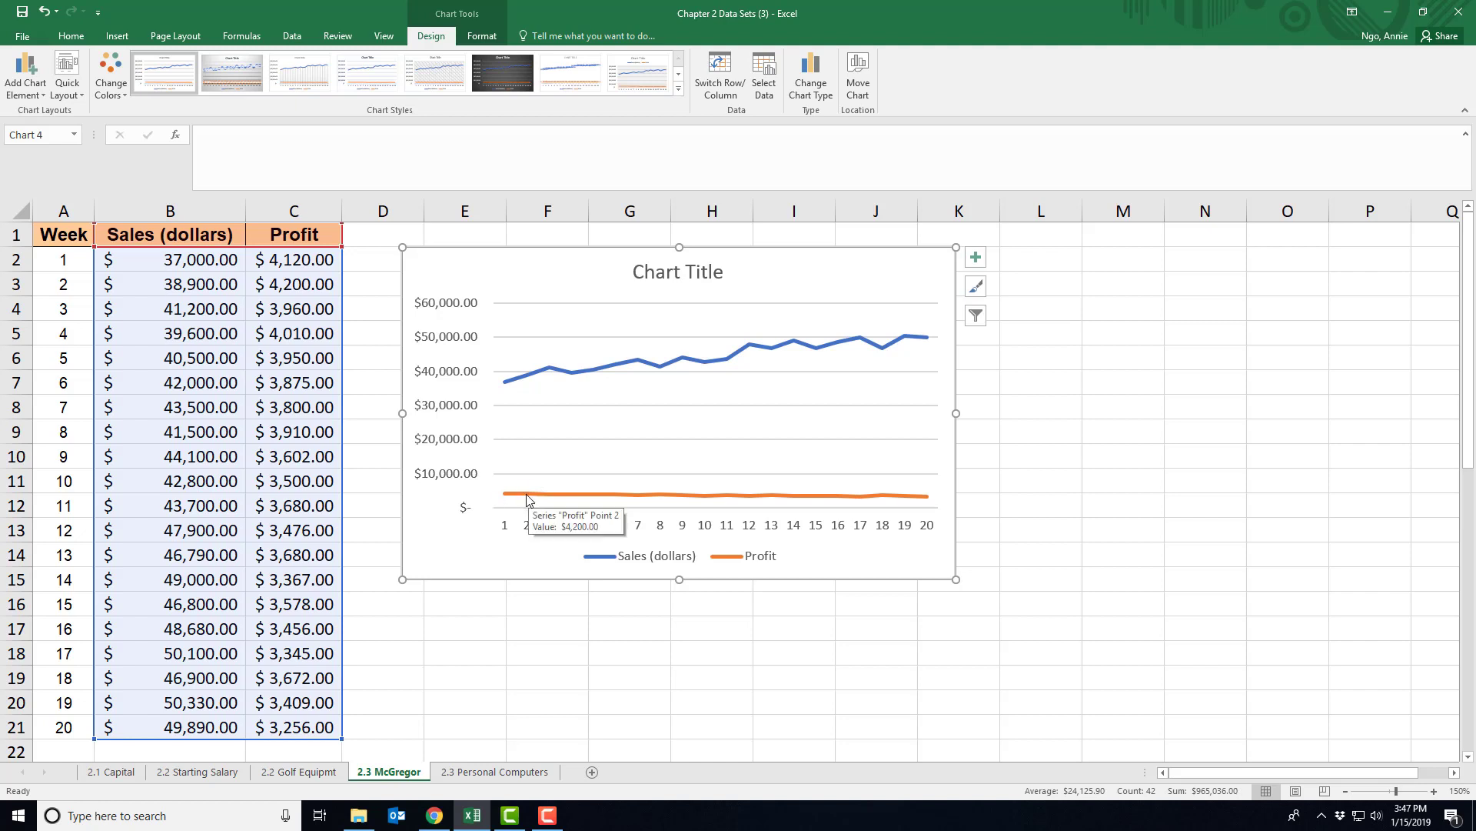
click(609, 400)
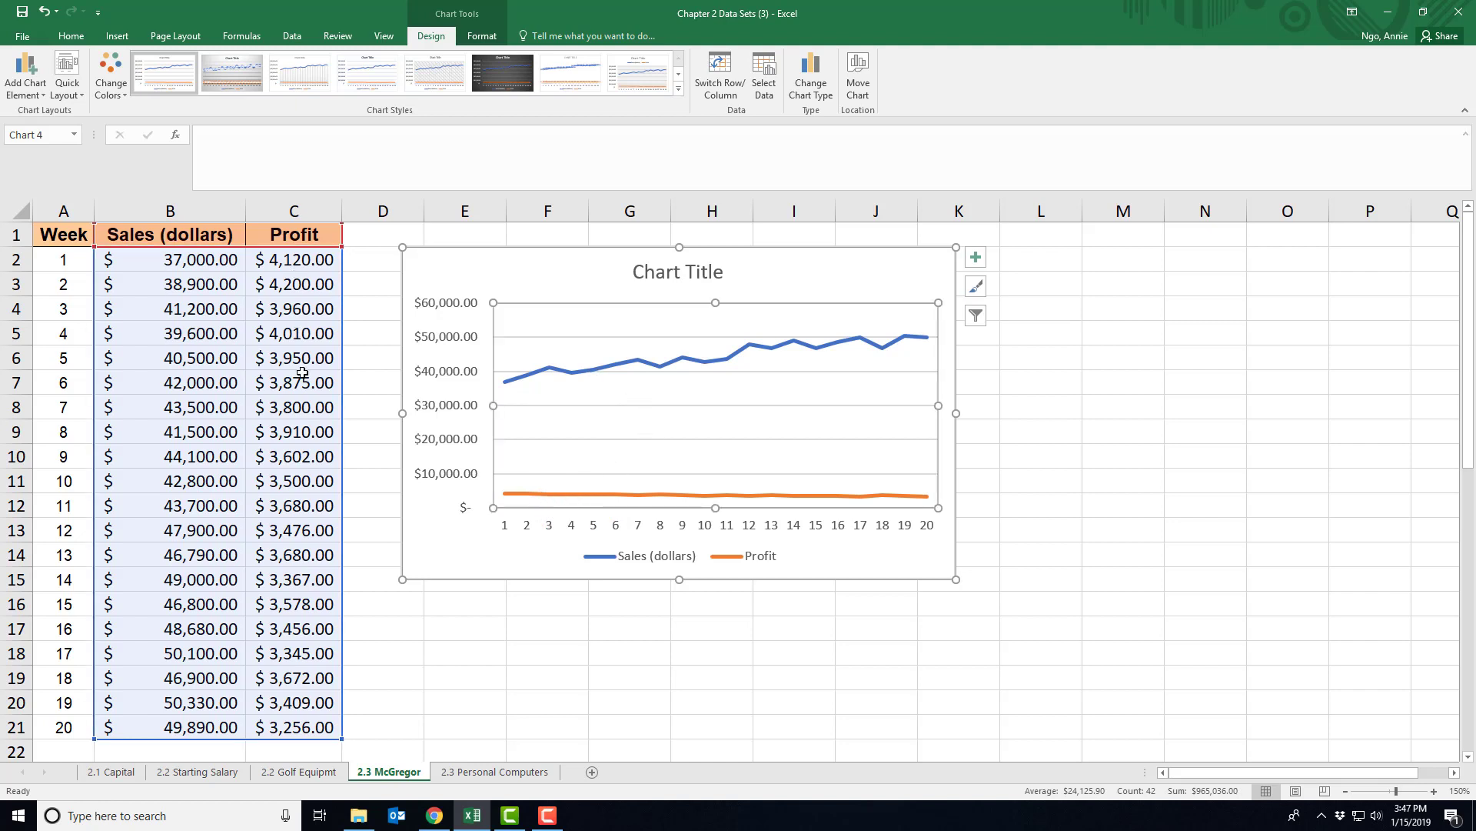
click(376, 384)
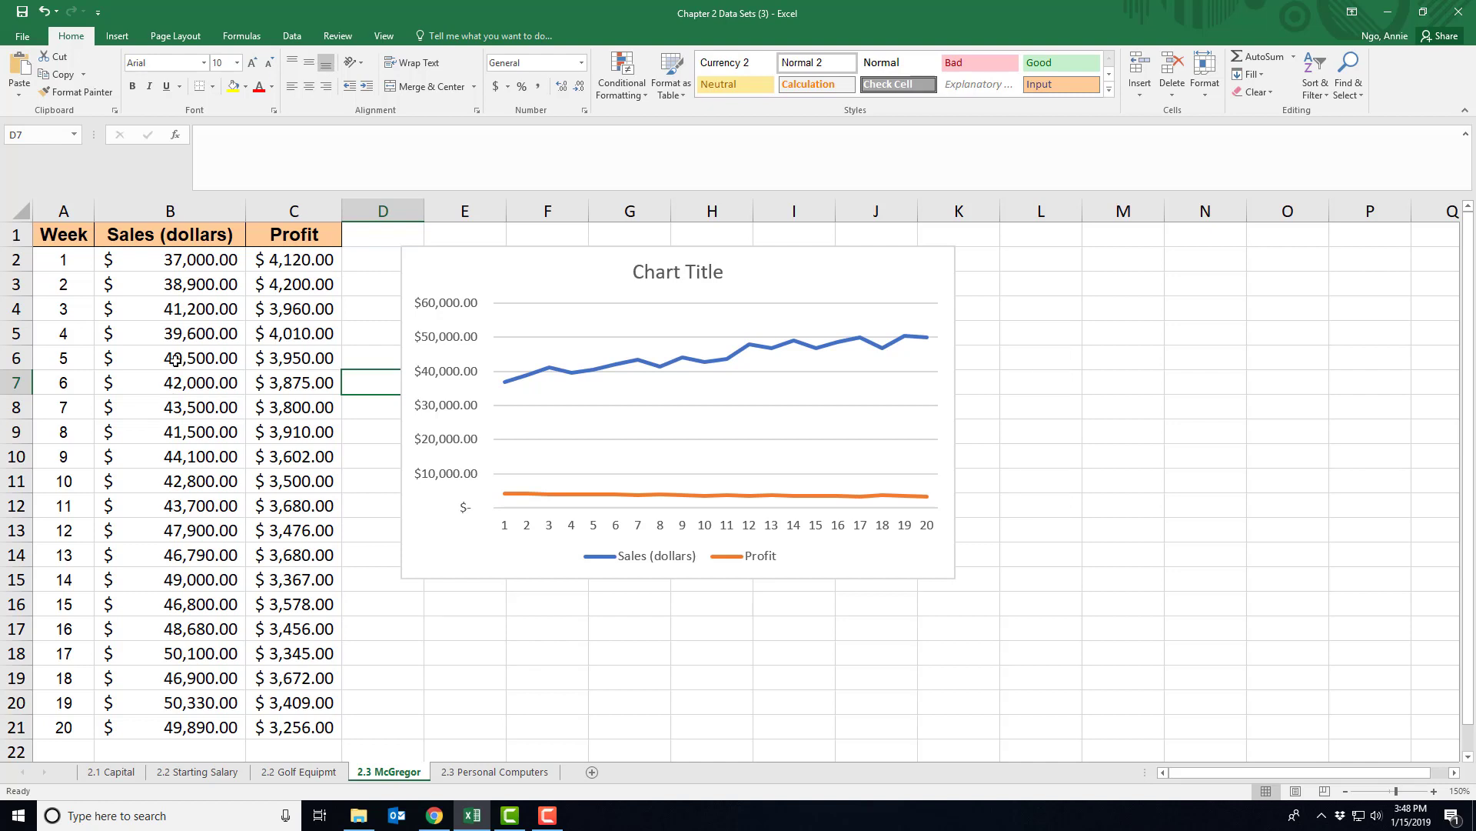
click(644, 669)
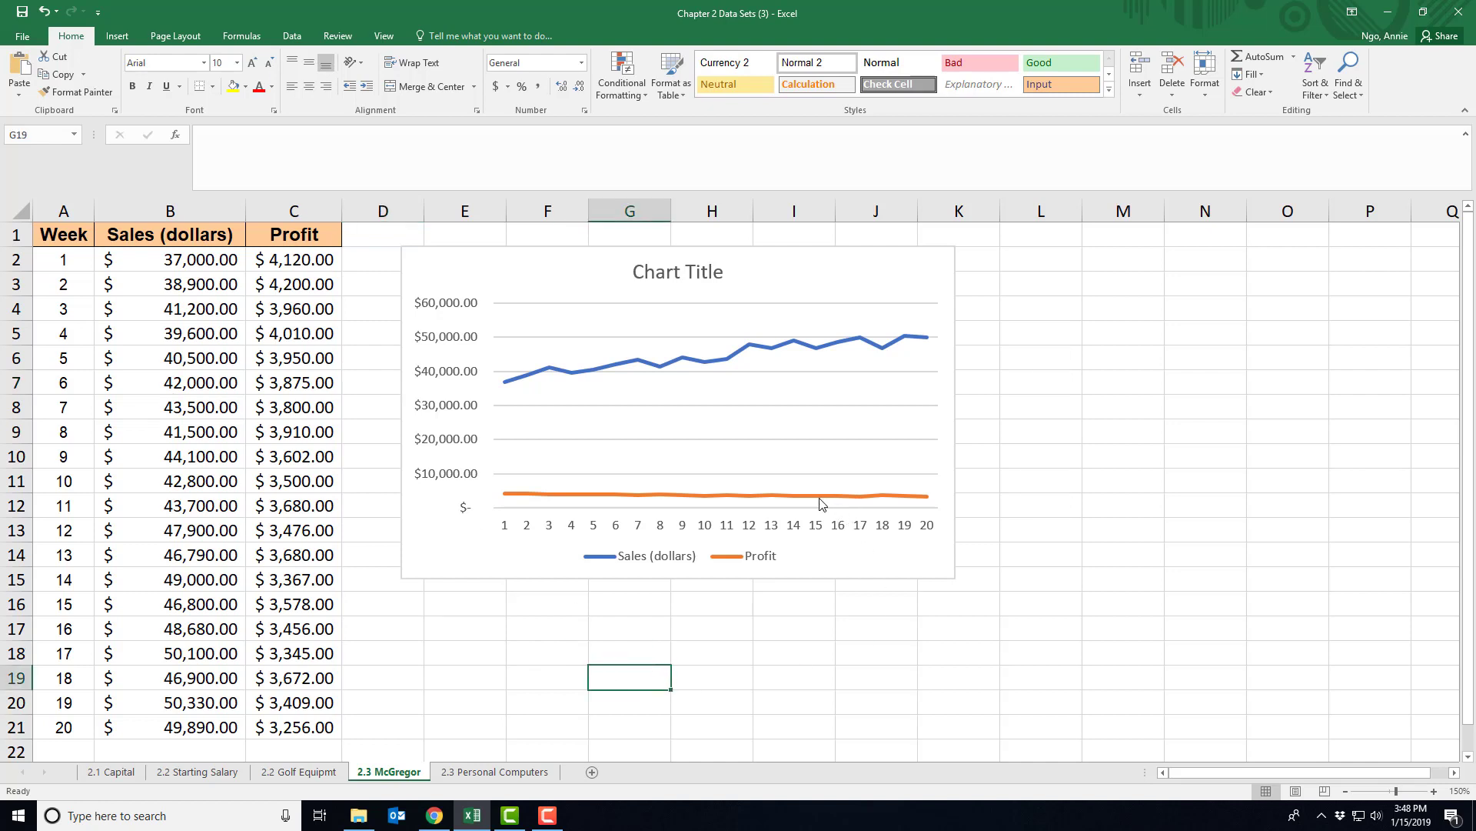
Plot the Profit series of the combined line chart on the secondary axis.
mouse_move(819, 501)
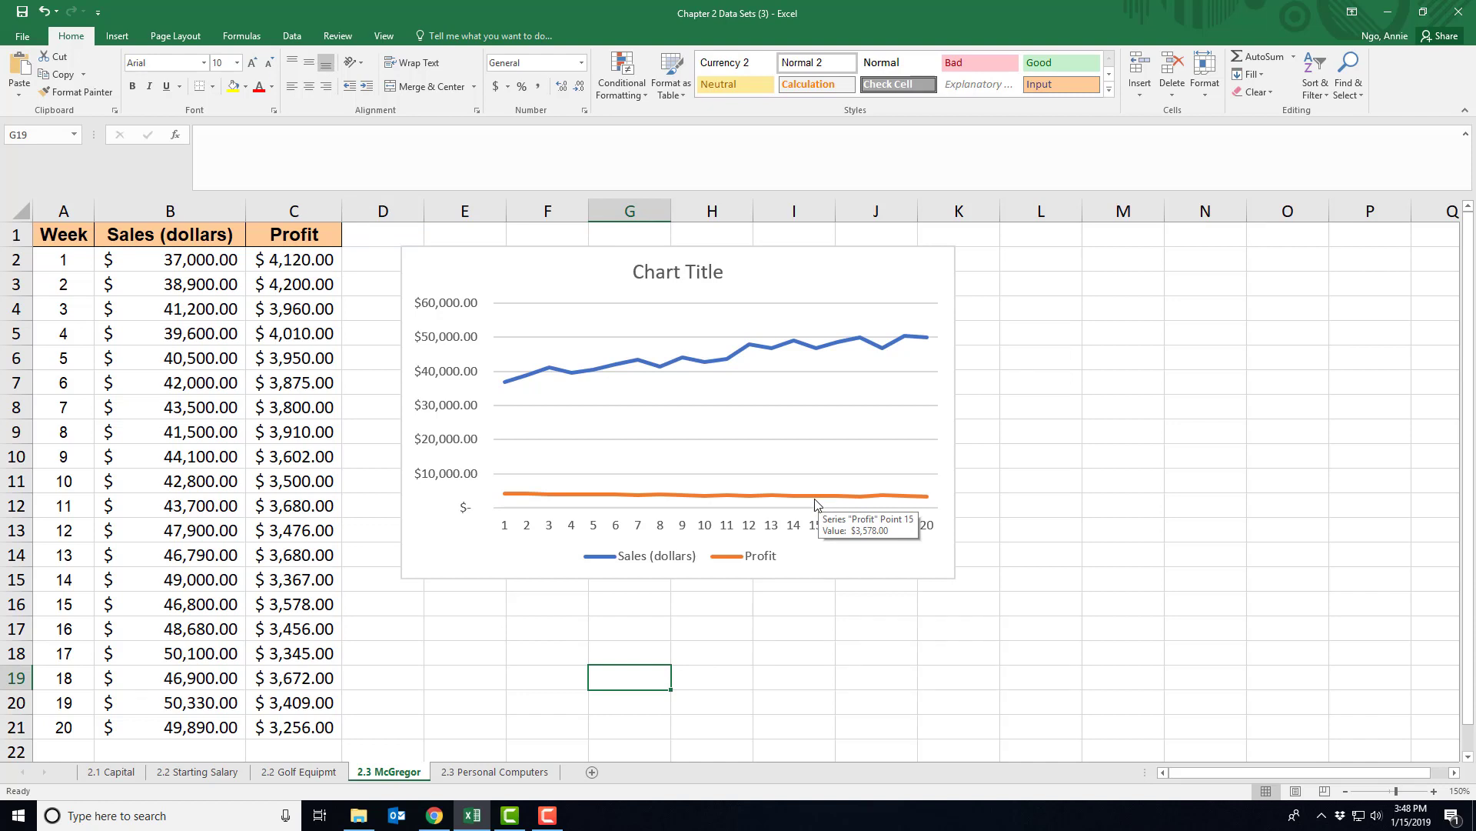
click(813, 498)
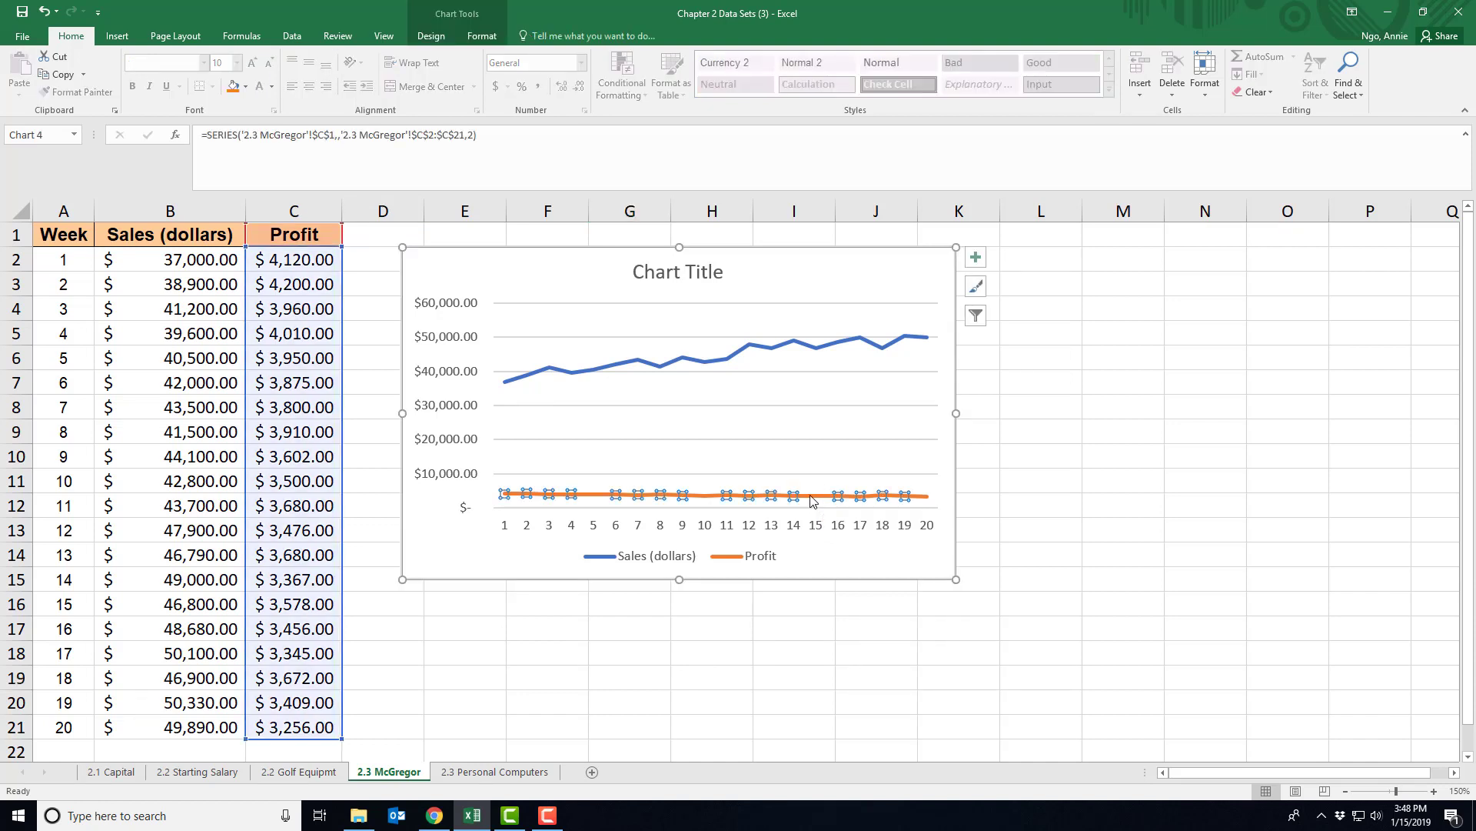
right_click(813, 500)
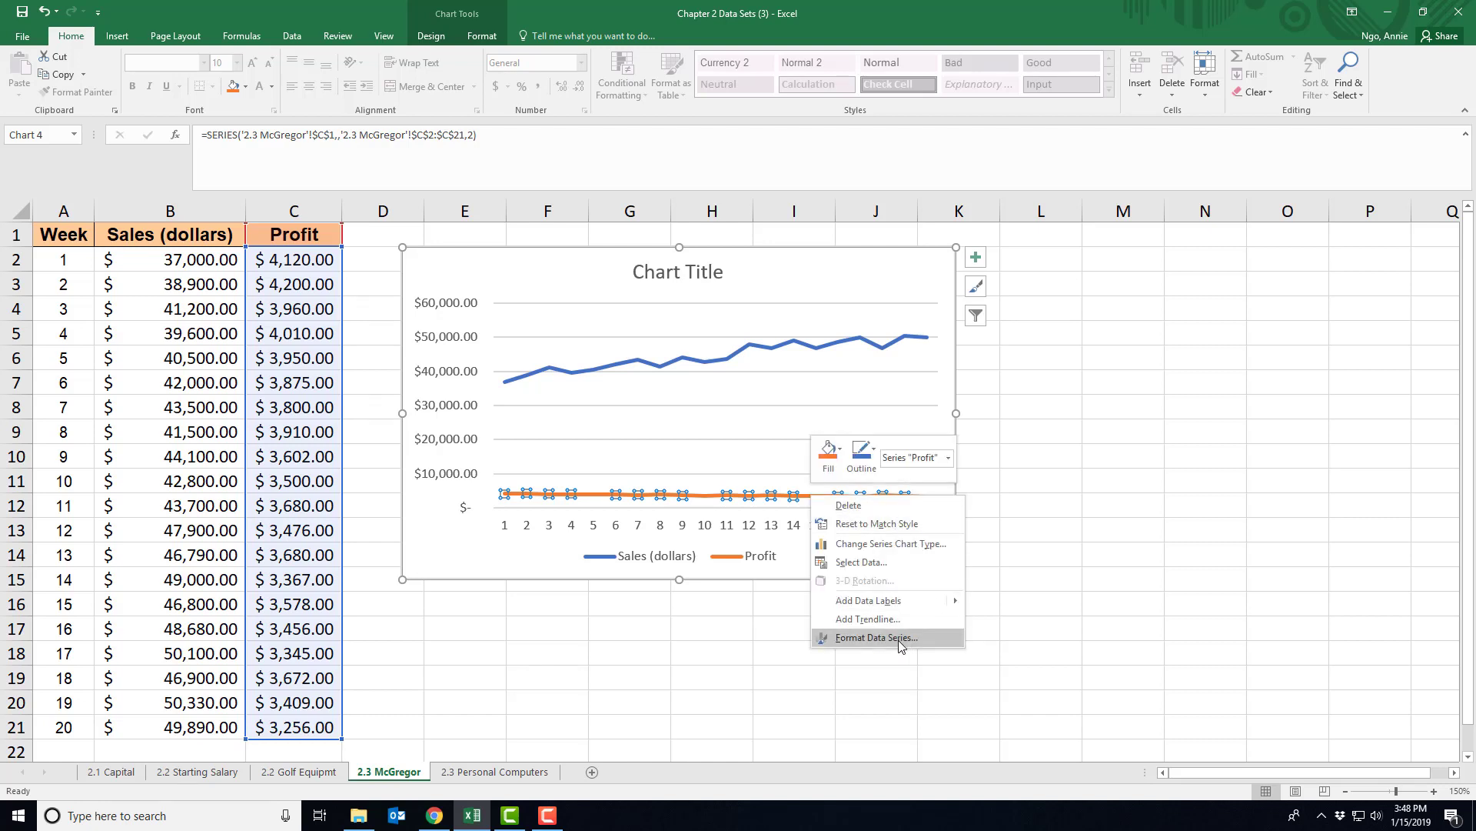
click(878, 639)
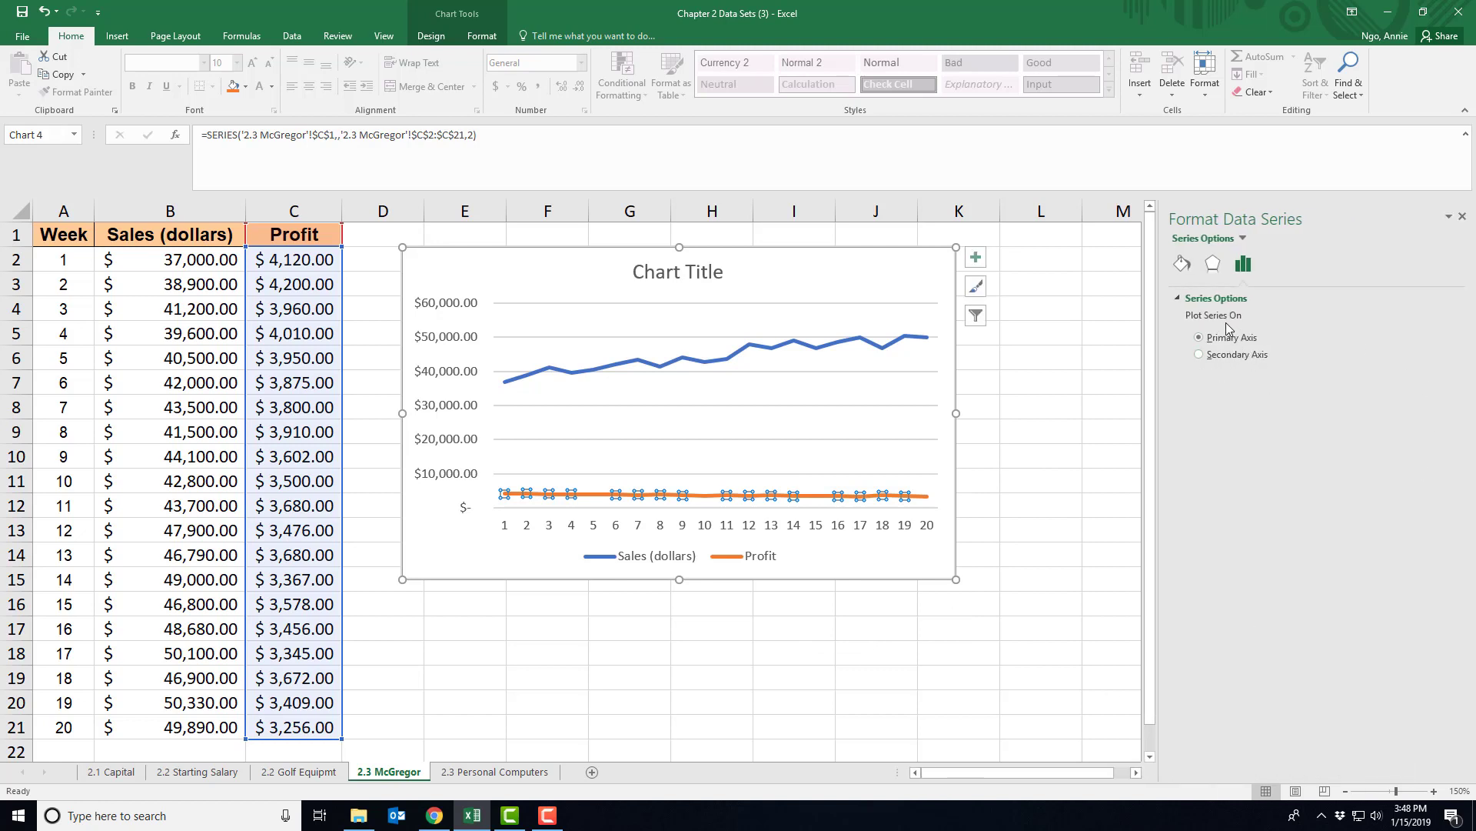
click(1230, 354)
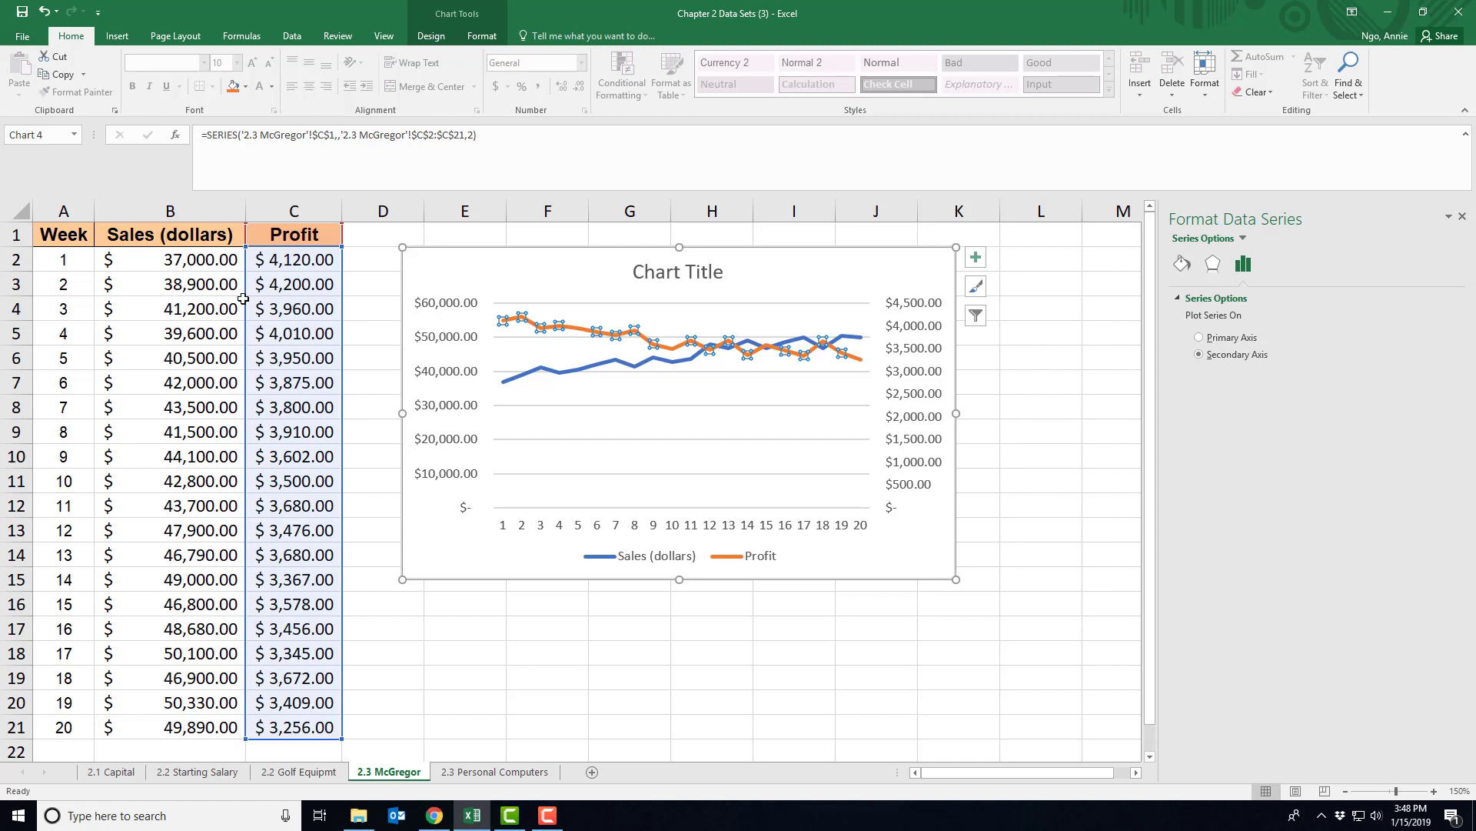
click(646, 669)
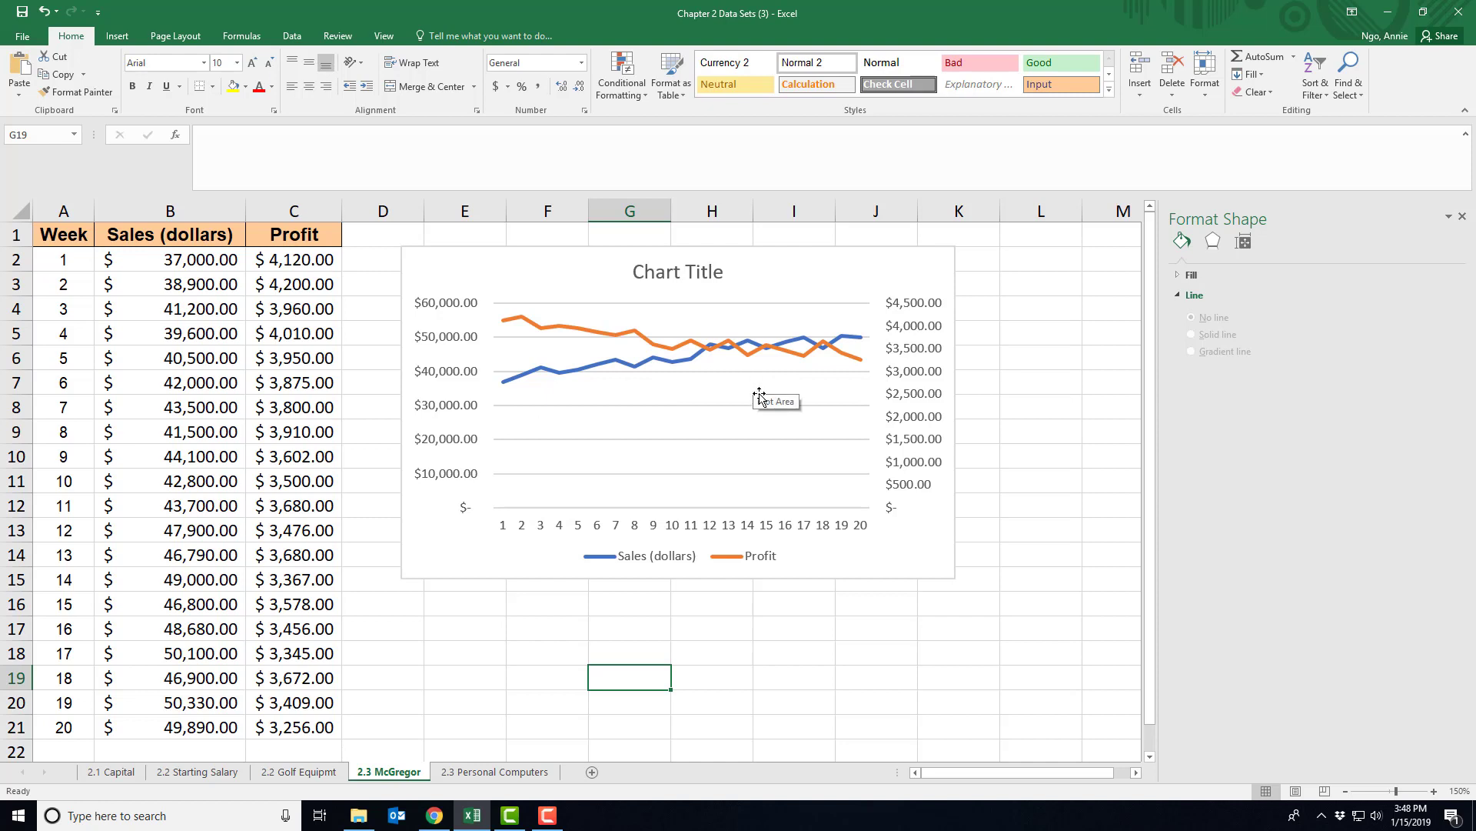
Replace the combined chart's placeholder title with "Sales and Profit Chart".
click(667, 270)
triple_click(667, 270)
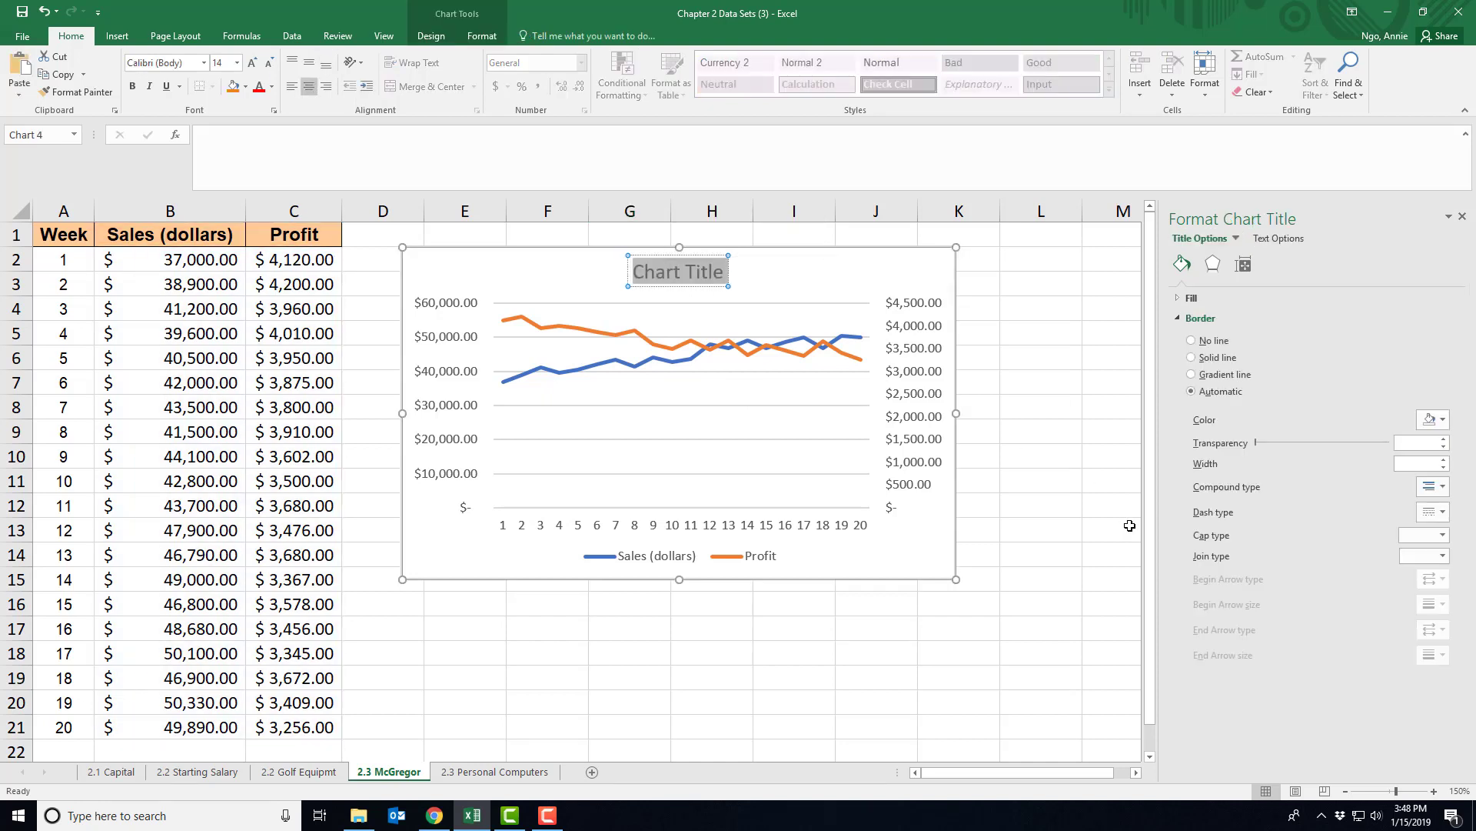
text(Sales and Pro)
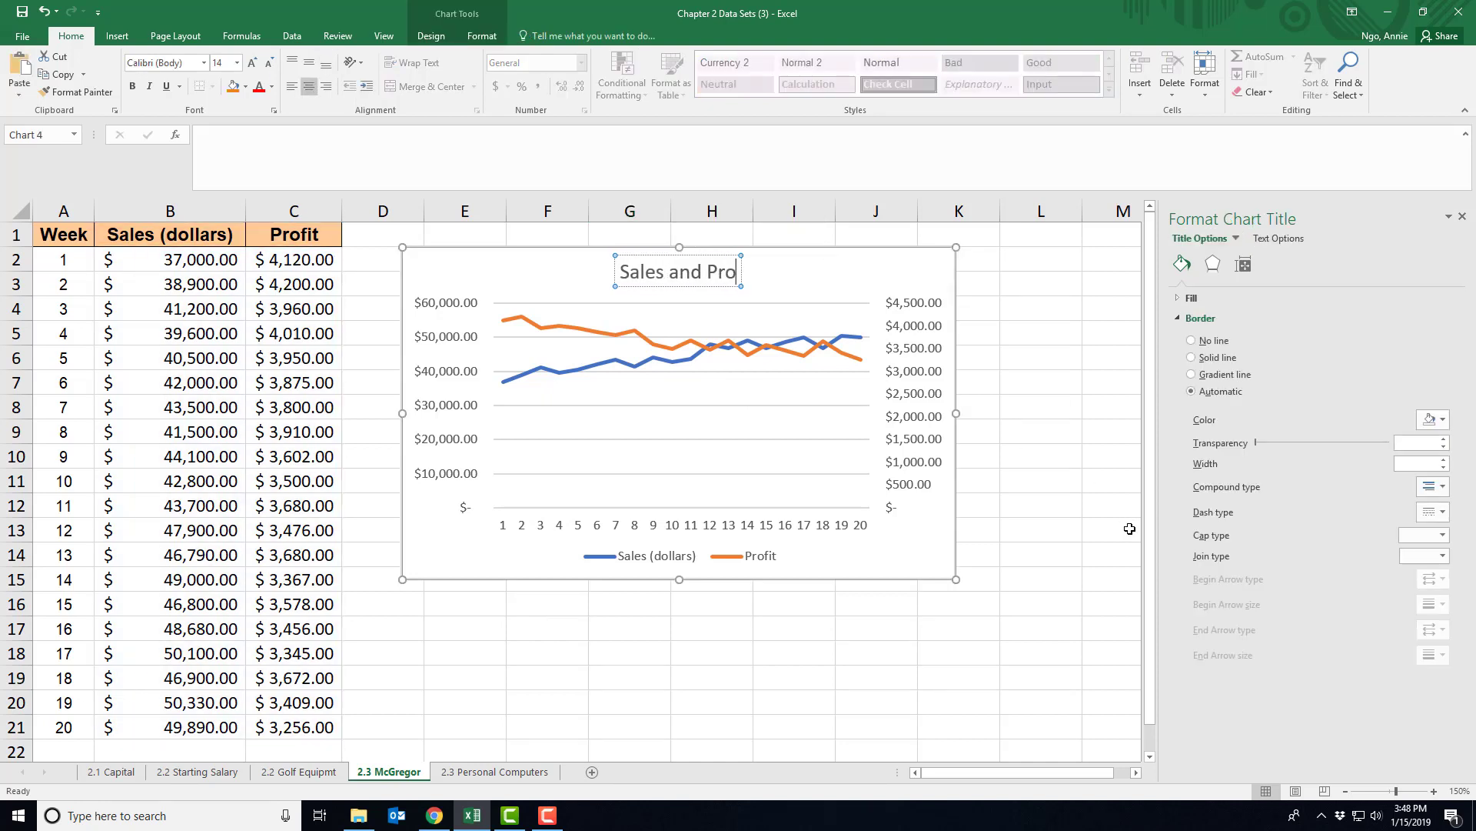
text(fit Chart)
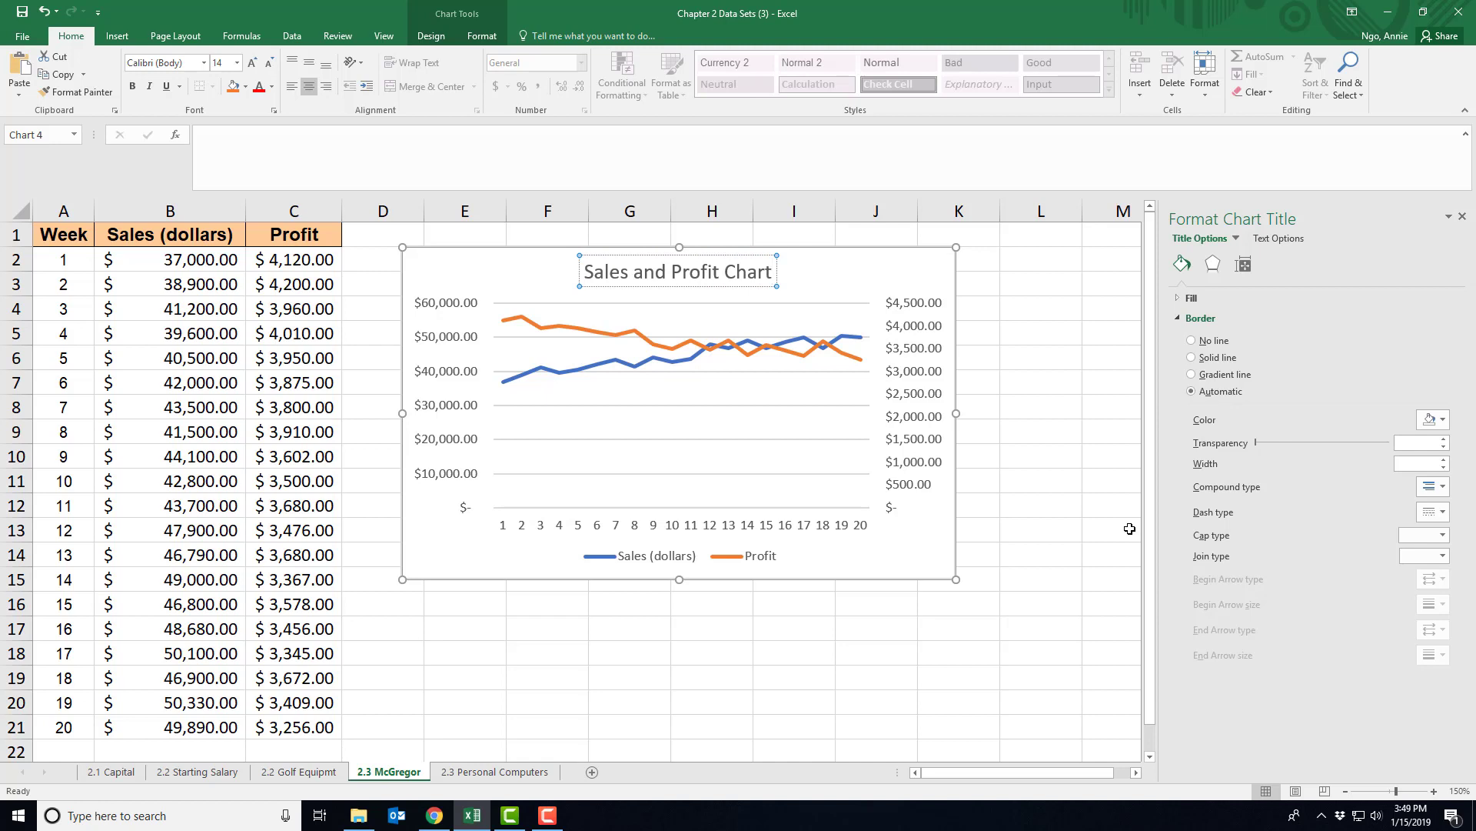
Look through the axis title options available for the combined Sales and Profit chart.
click(947, 676)
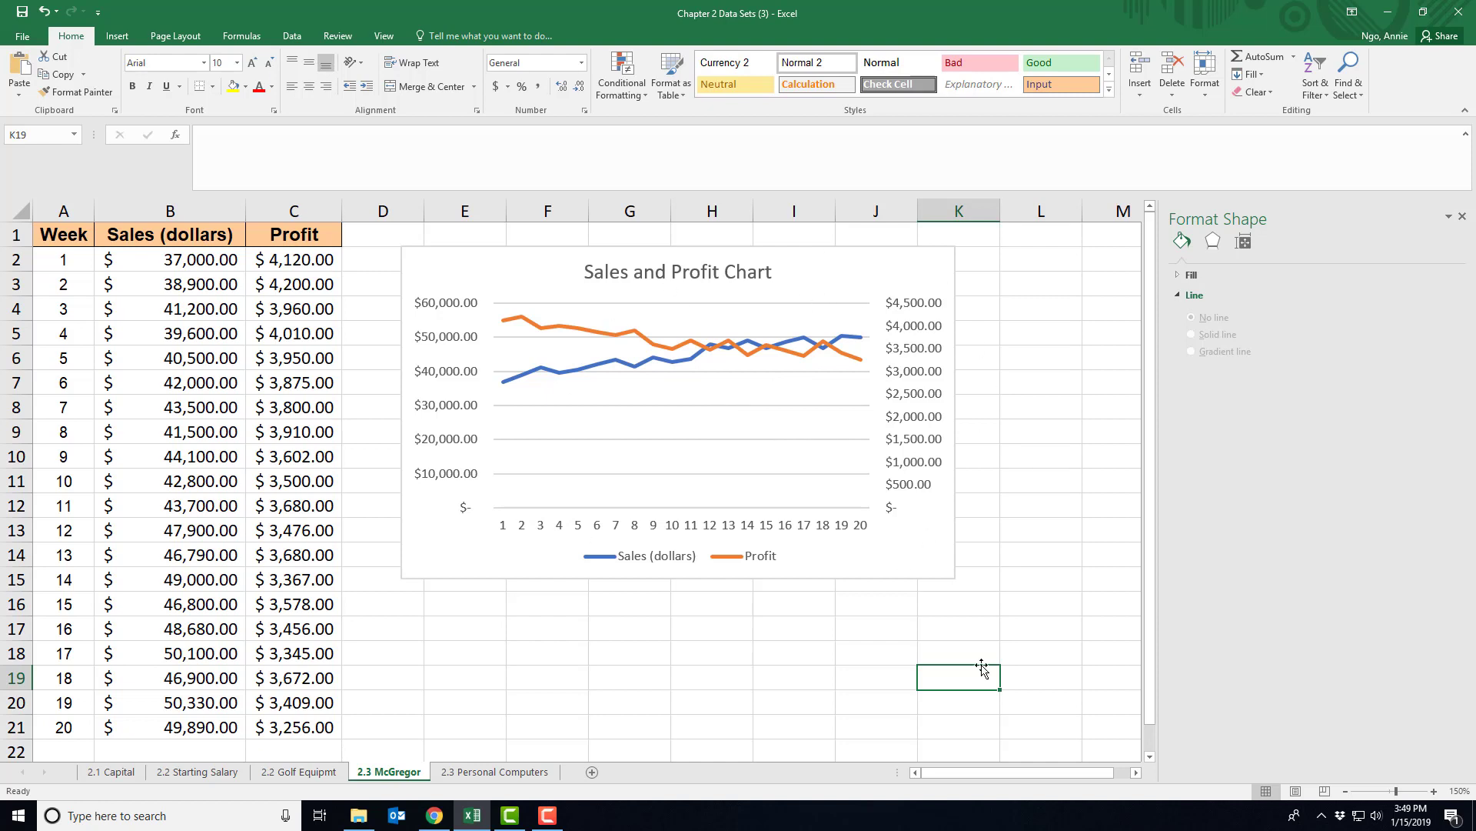
click(1049, 423)
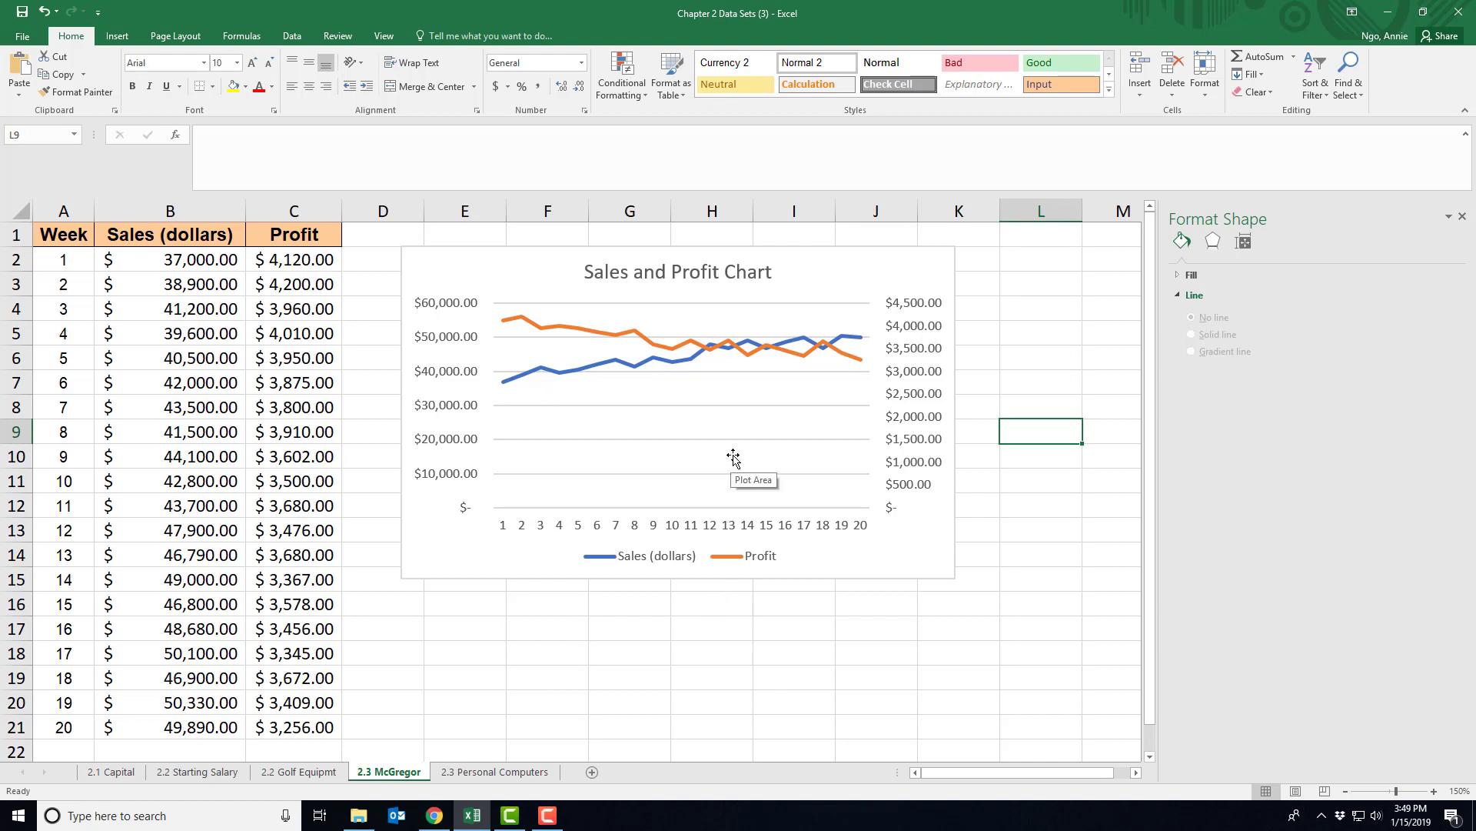
click(842, 280)
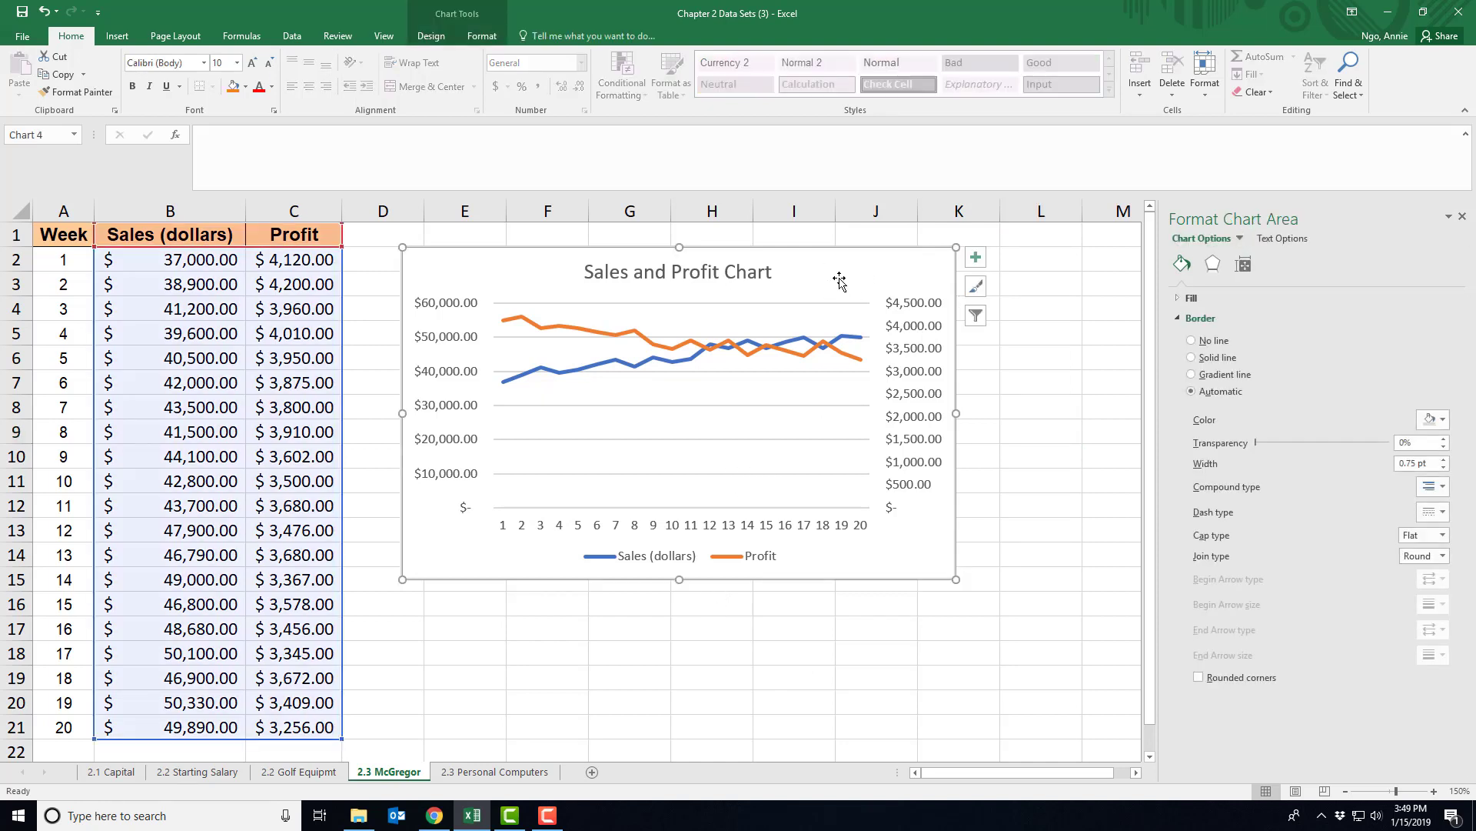
click(428, 37)
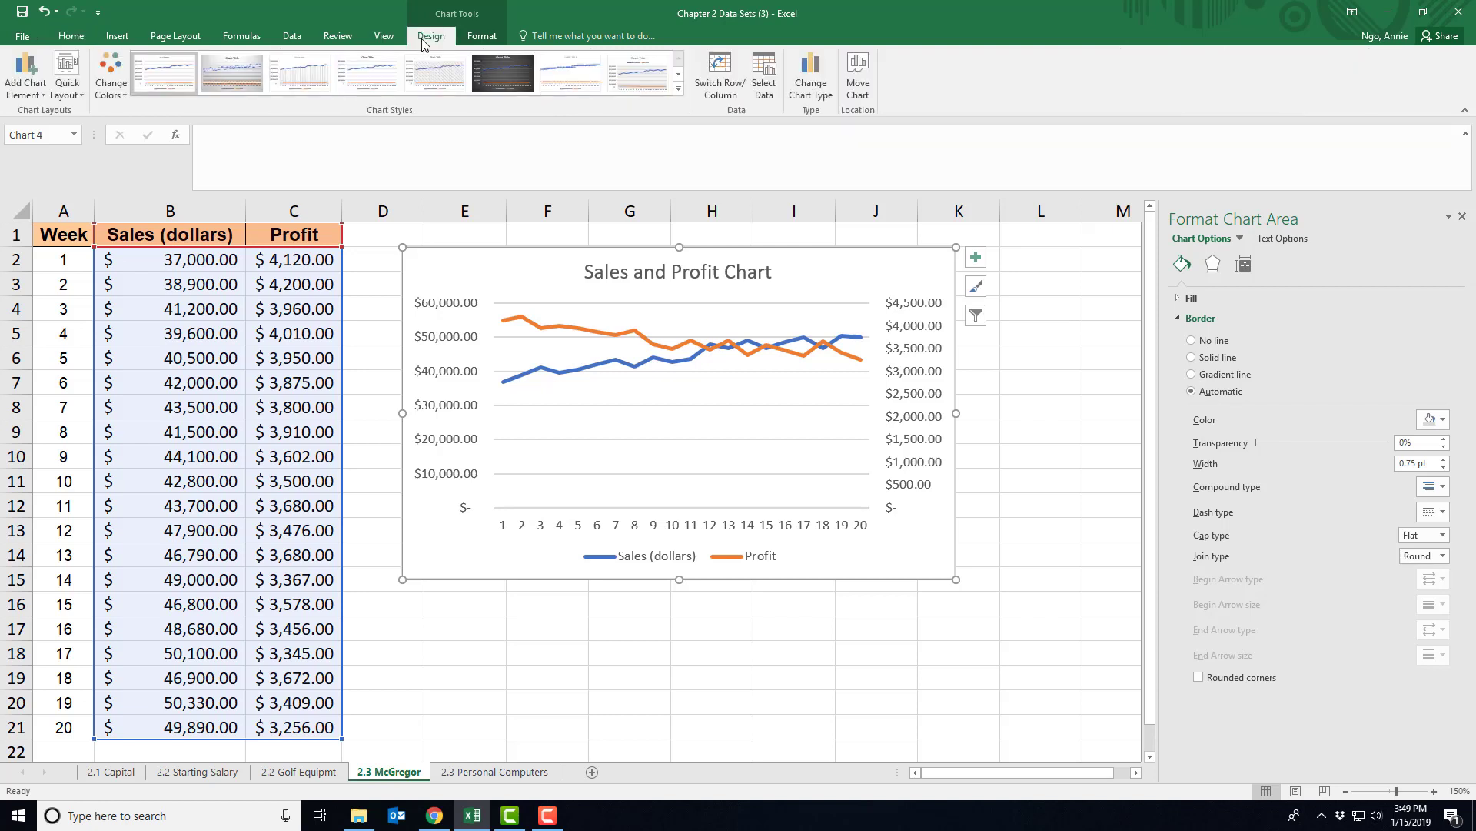
click(30, 96)
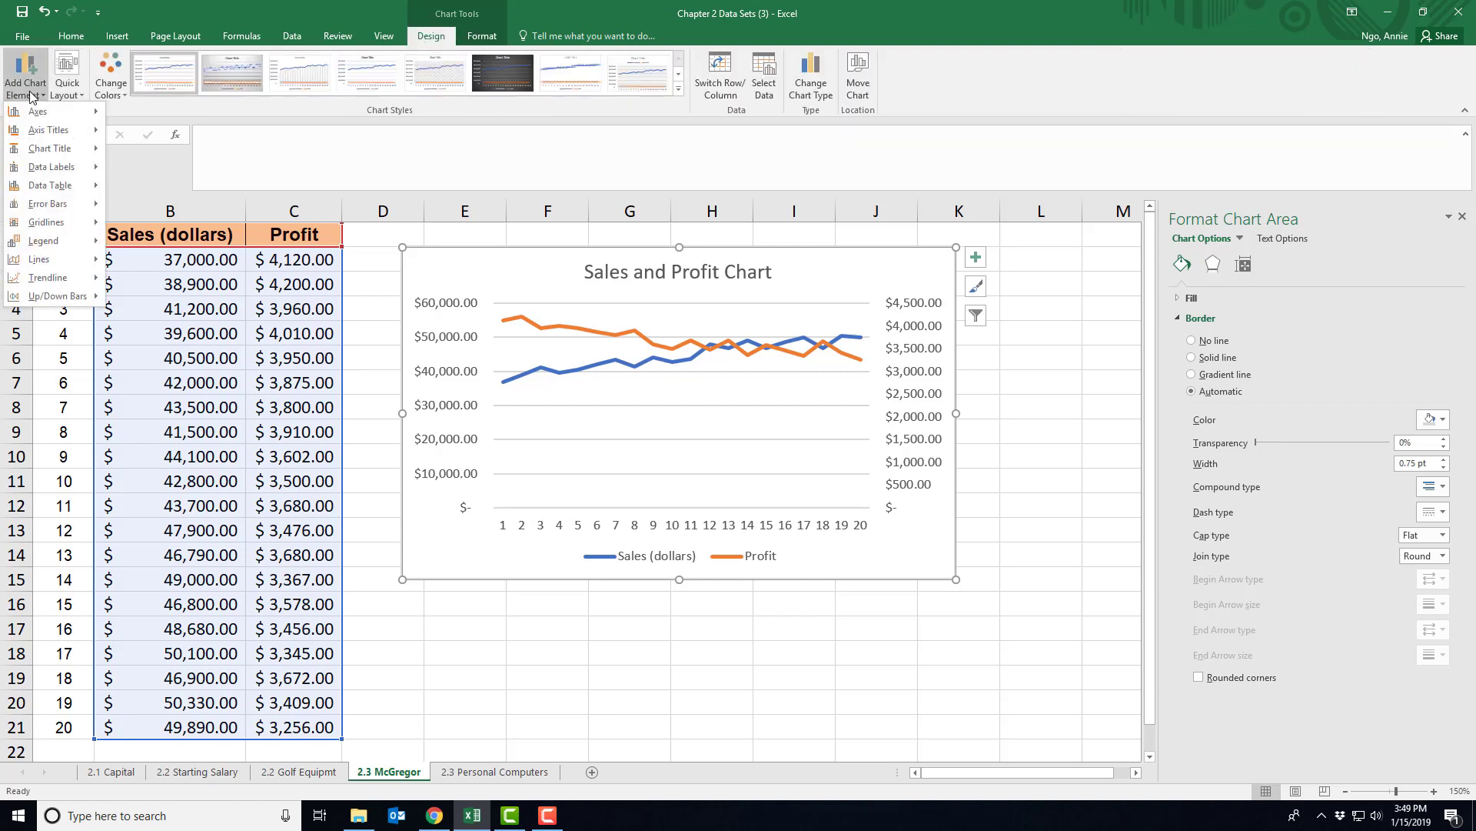
mouse_move(43, 131)
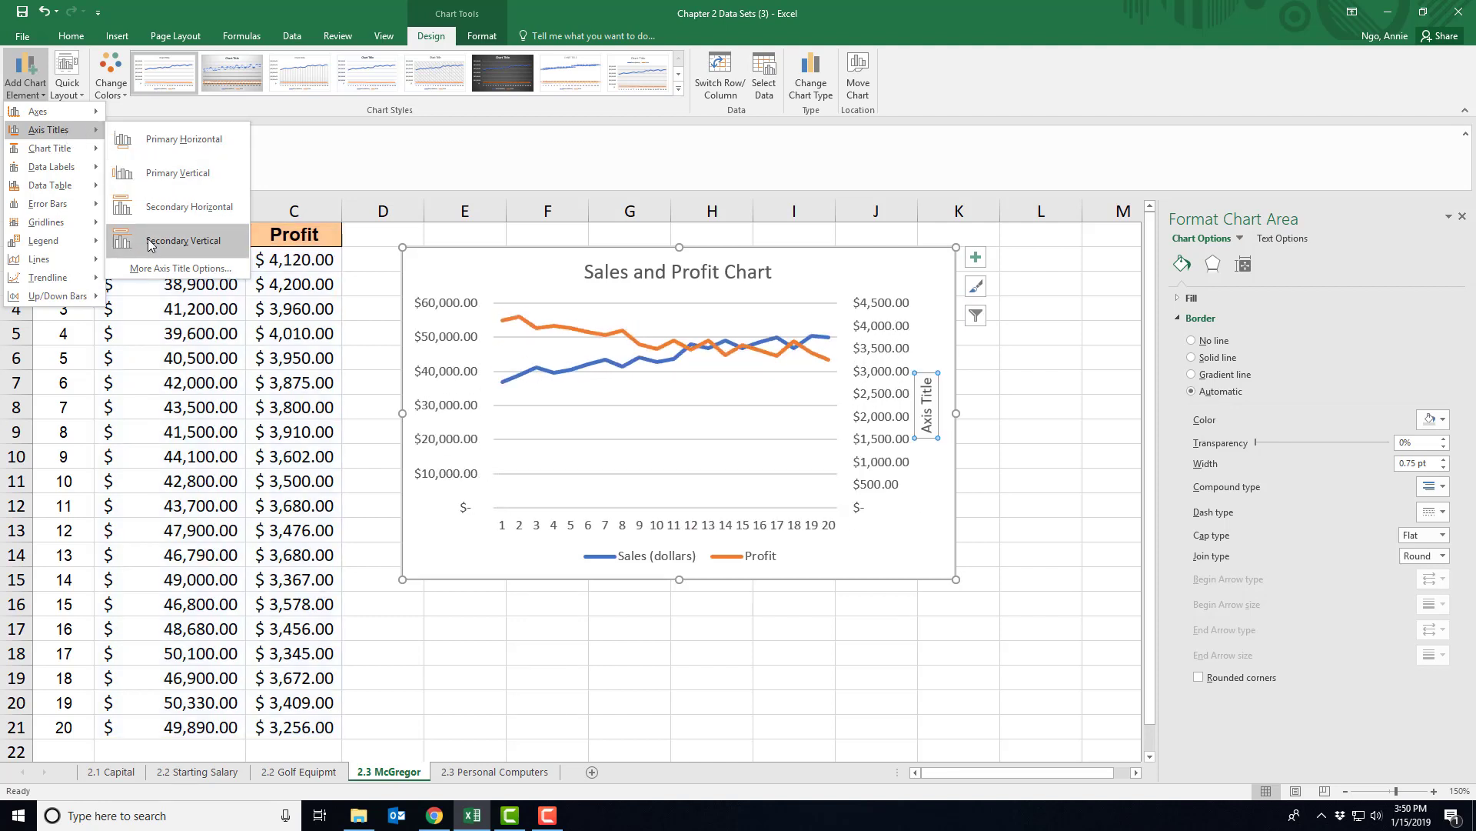
click(835, 641)
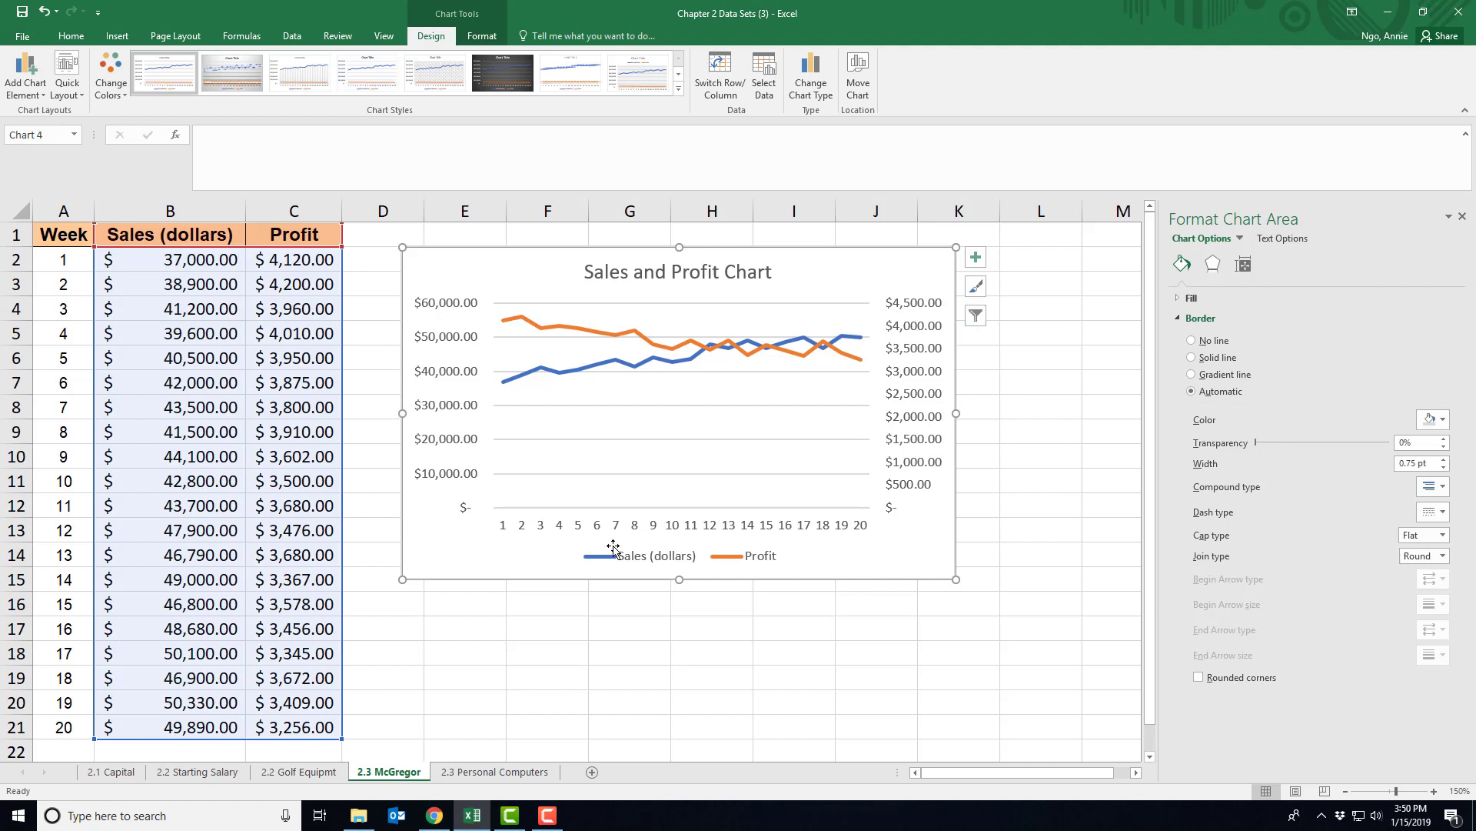
click(529, 727)
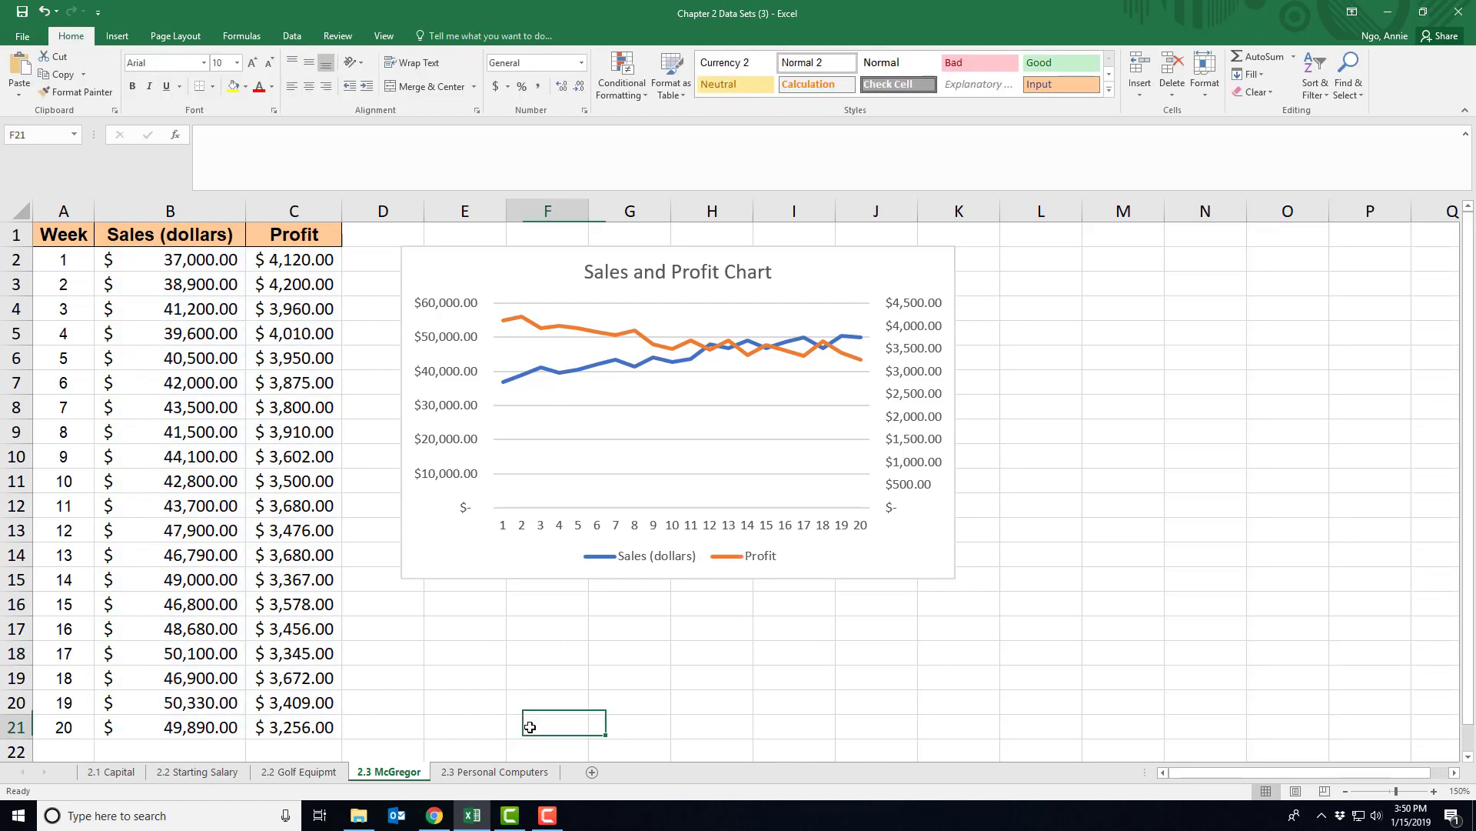
Switch to the 2.3 Personal Computers worksheet and look over its Processor GHz and Price columns.
click(493, 773)
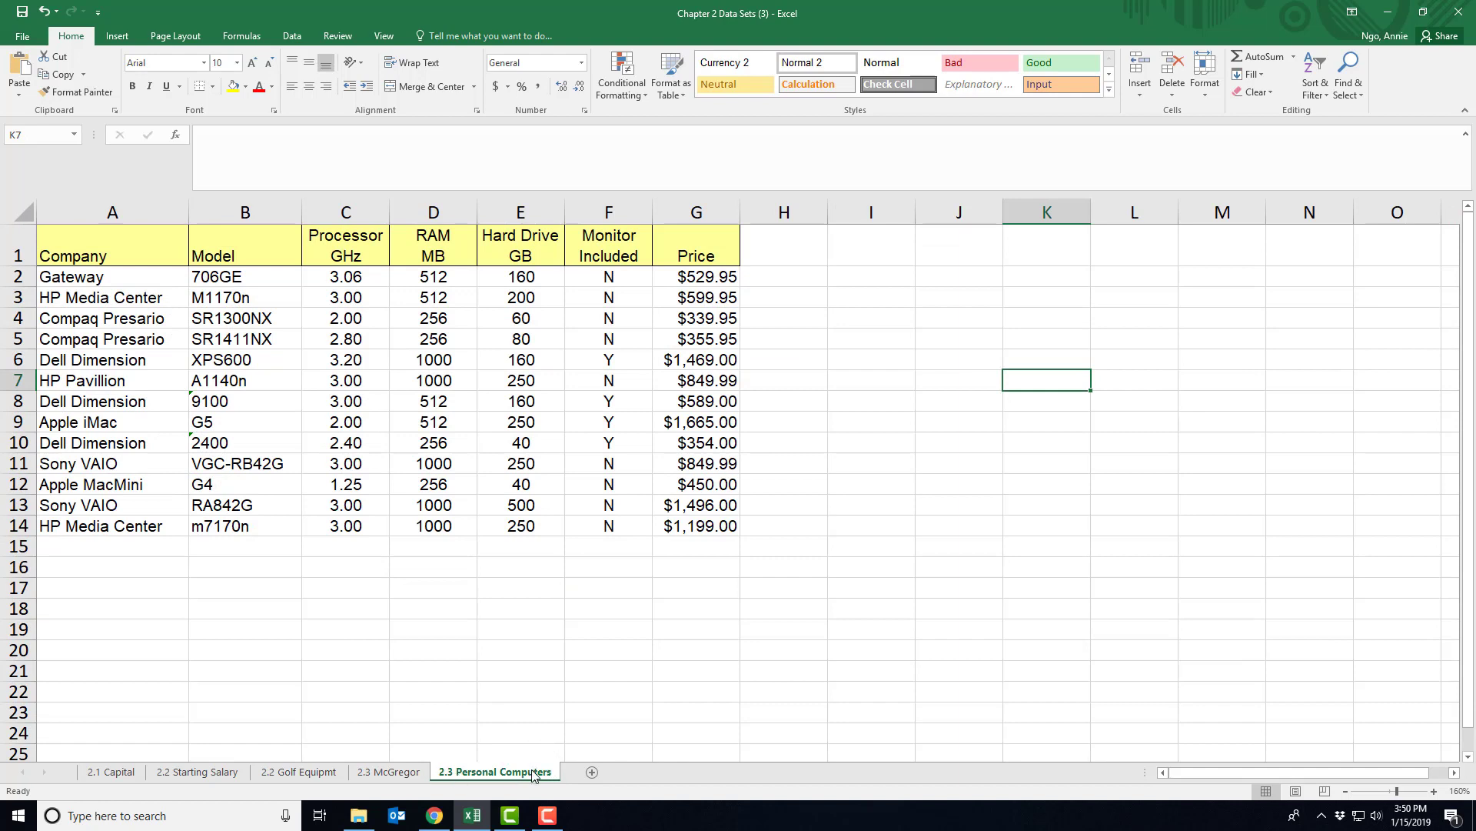
click(715, 586)
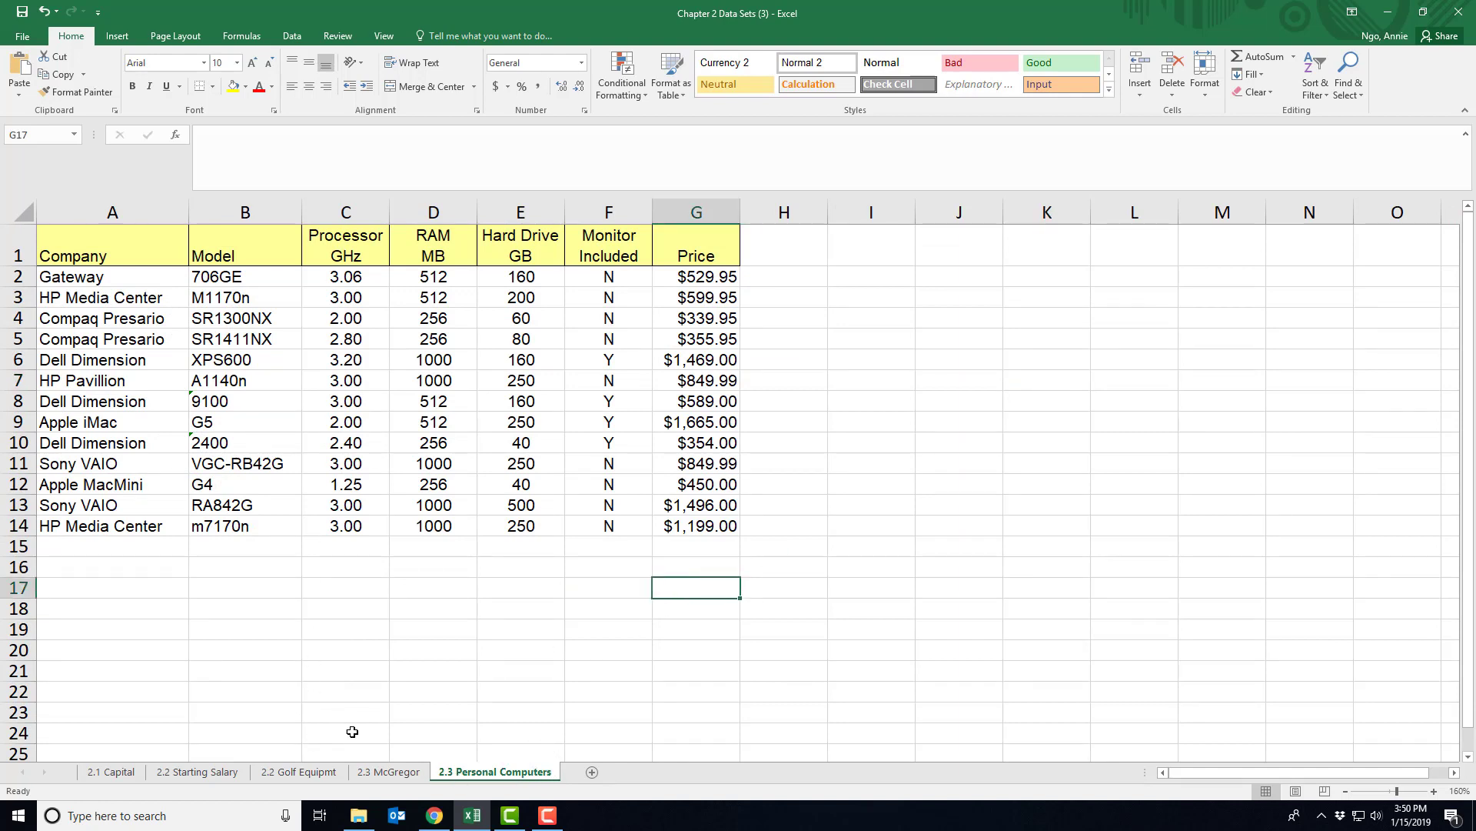
click(362, 631)
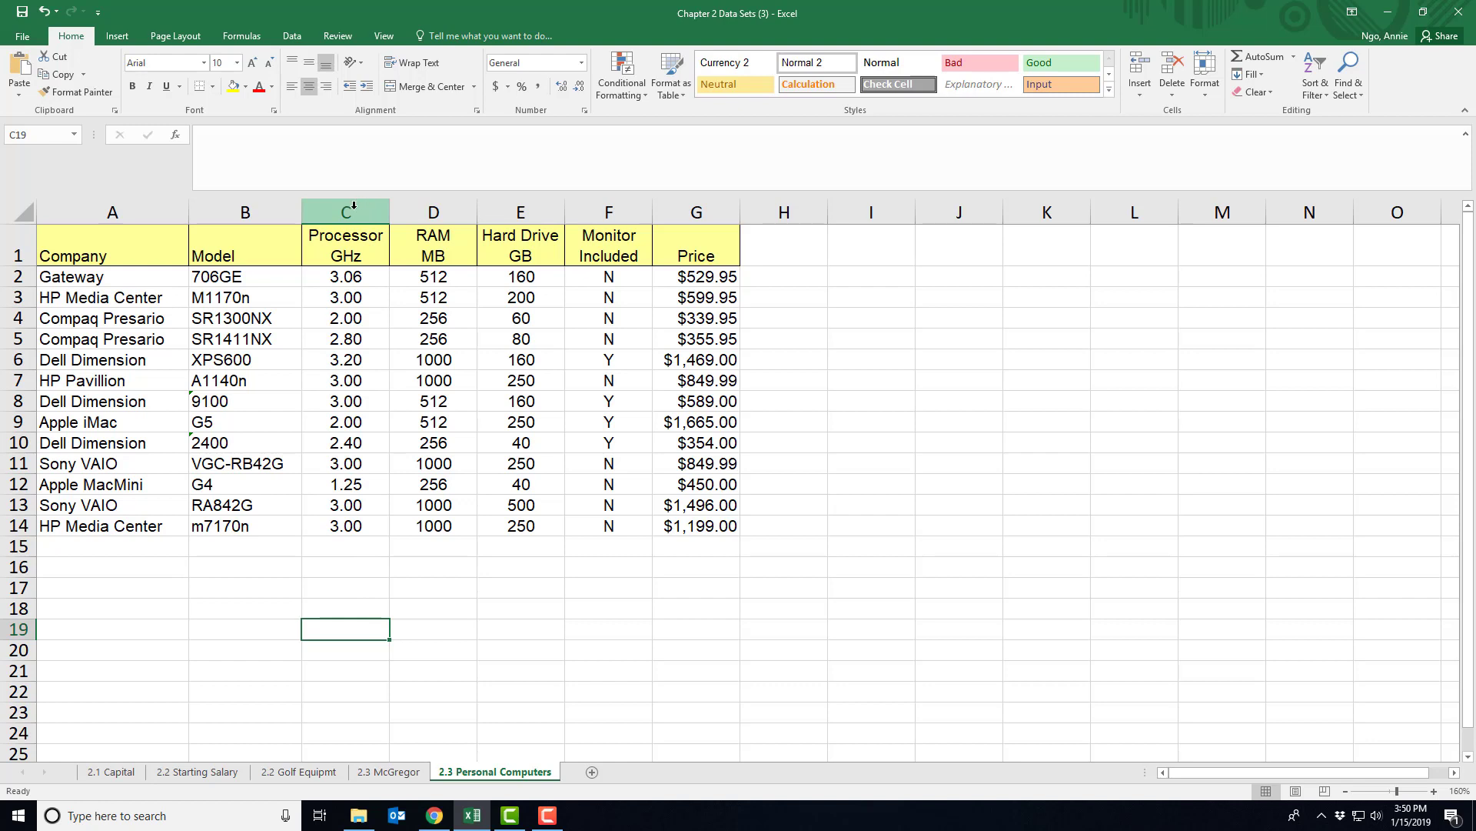
click(354, 213)
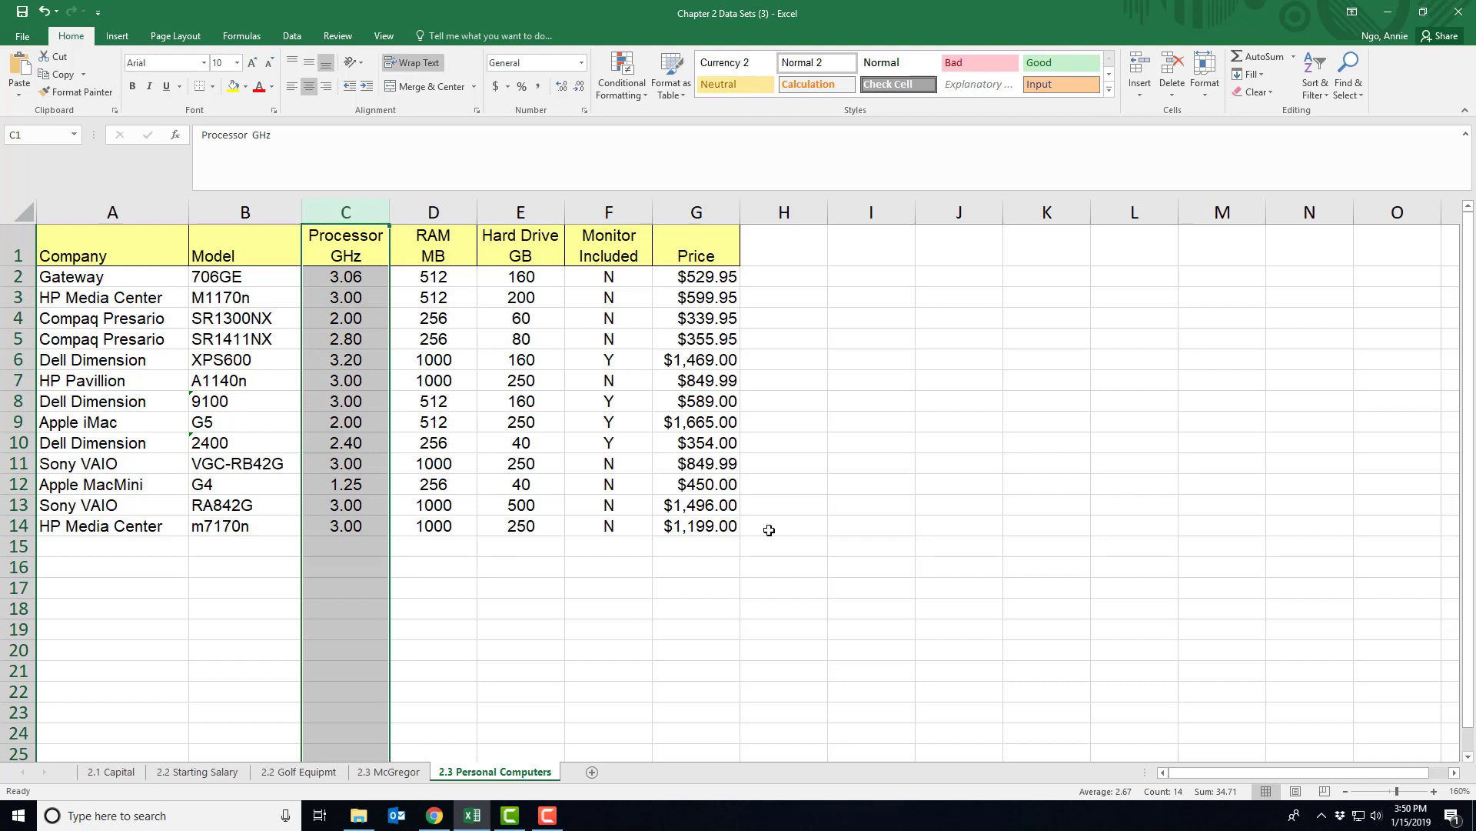
click(697, 212)
click(871, 380)
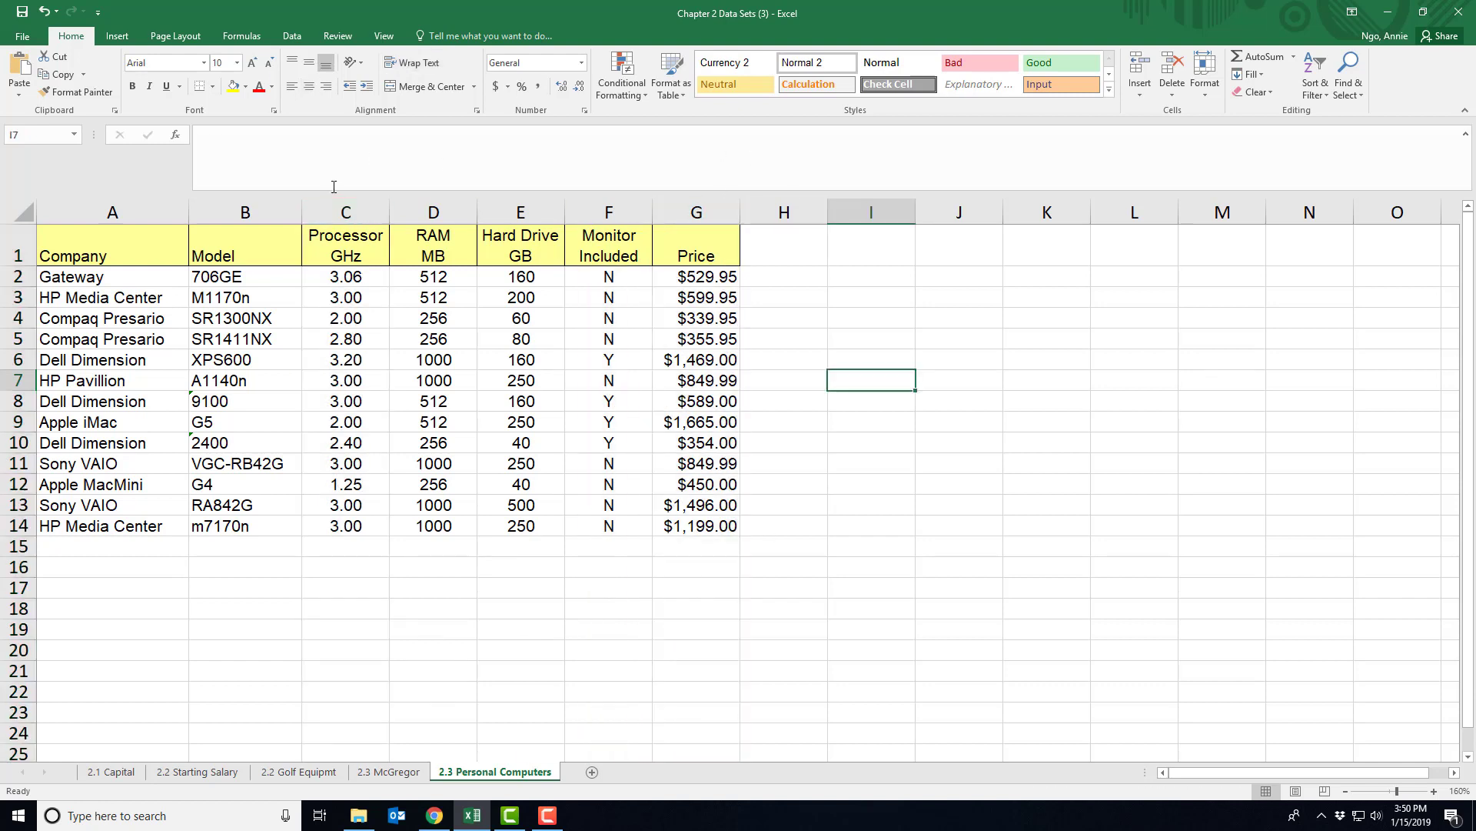
Insert a markers-only scatter chart of Processor GHz (C1:C14) against Price (G1:G14) and place it beside the data table.
click(346, 239)
drag(347, 257, 340, 524)
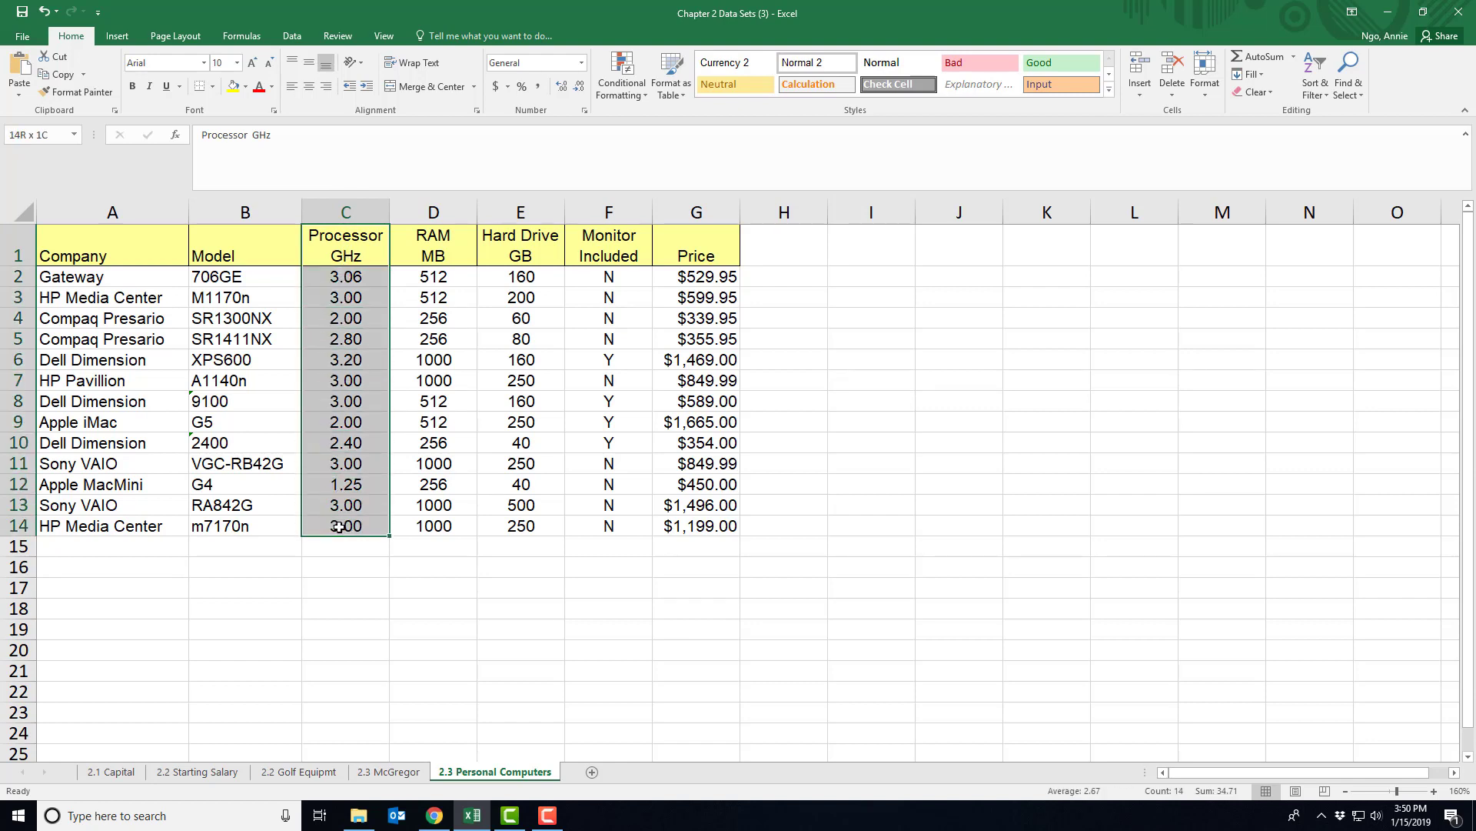
drag(339, 527, 340, 527)
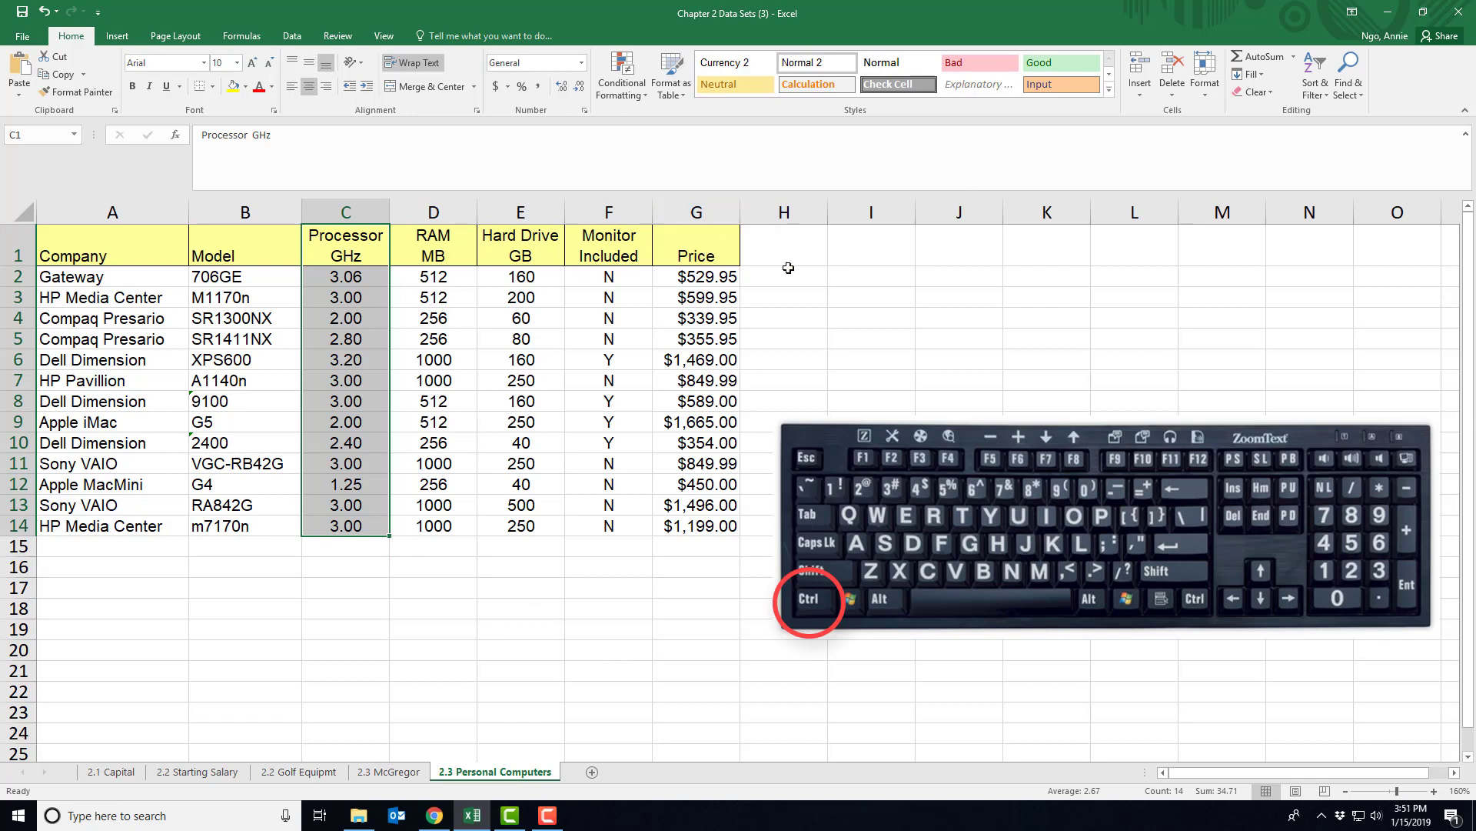
ctrl+click(718, 247)
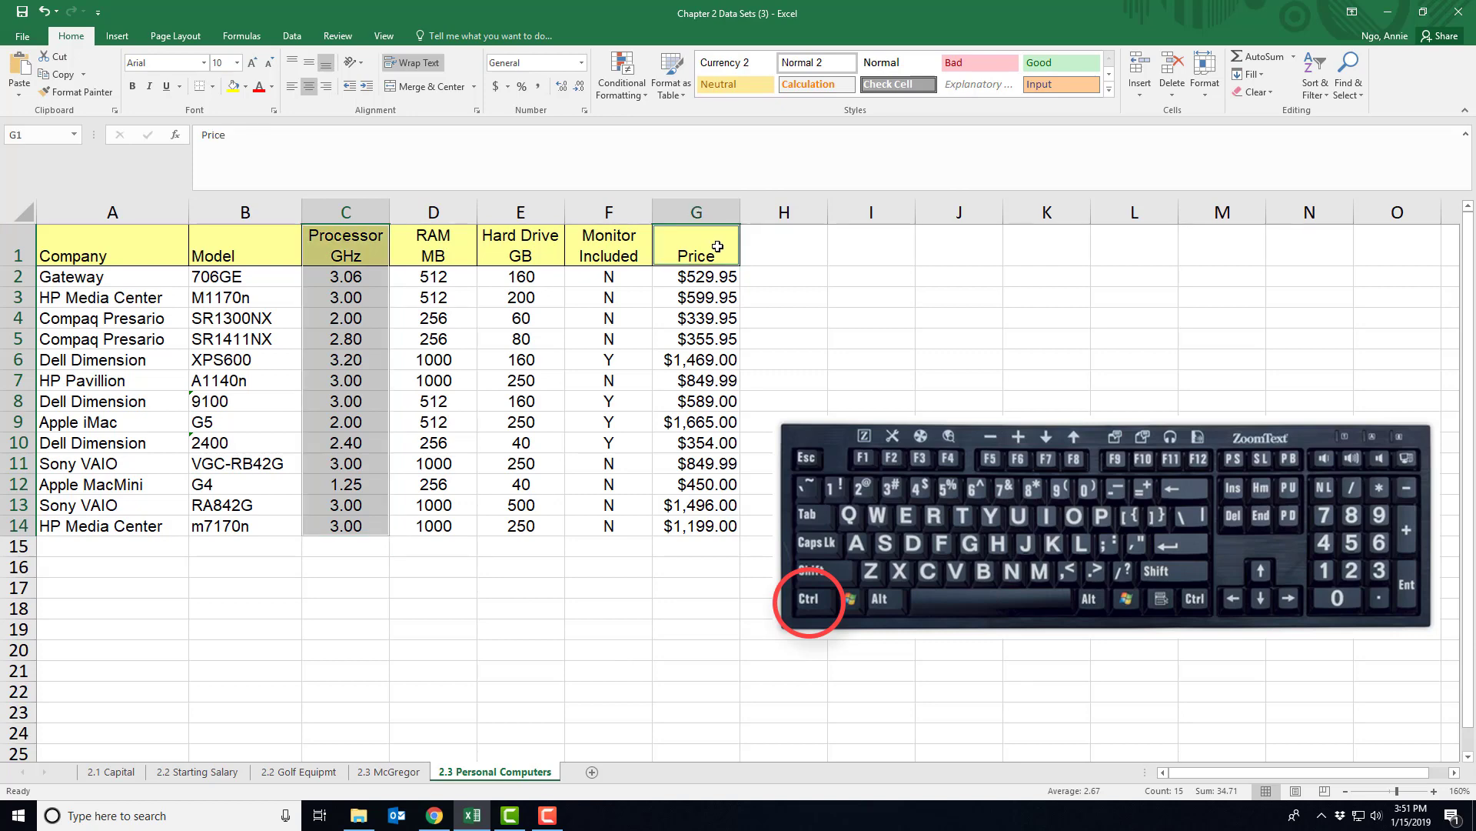
drag(717, 247, 695, 523)
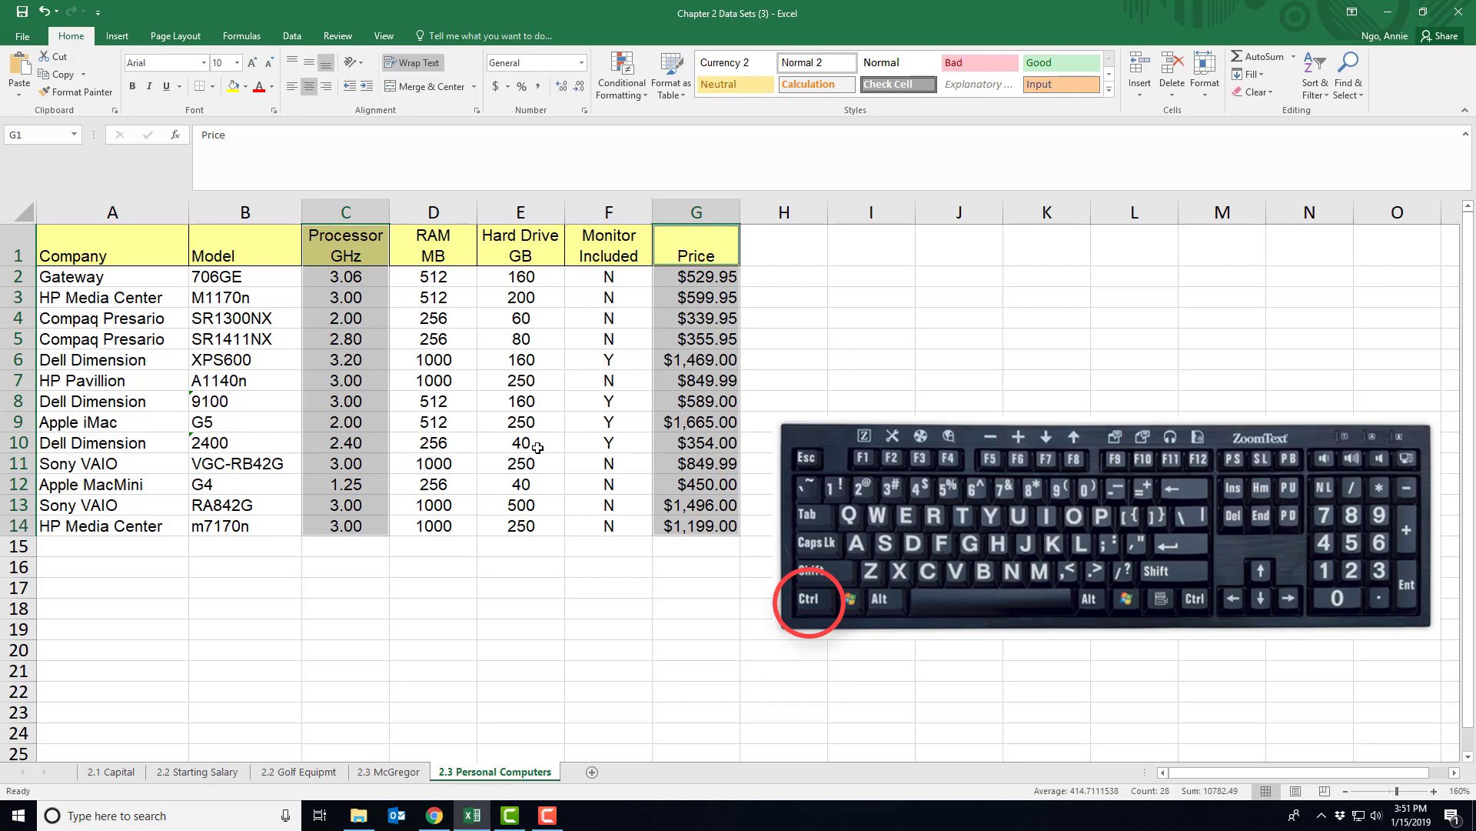
click(116, 37)
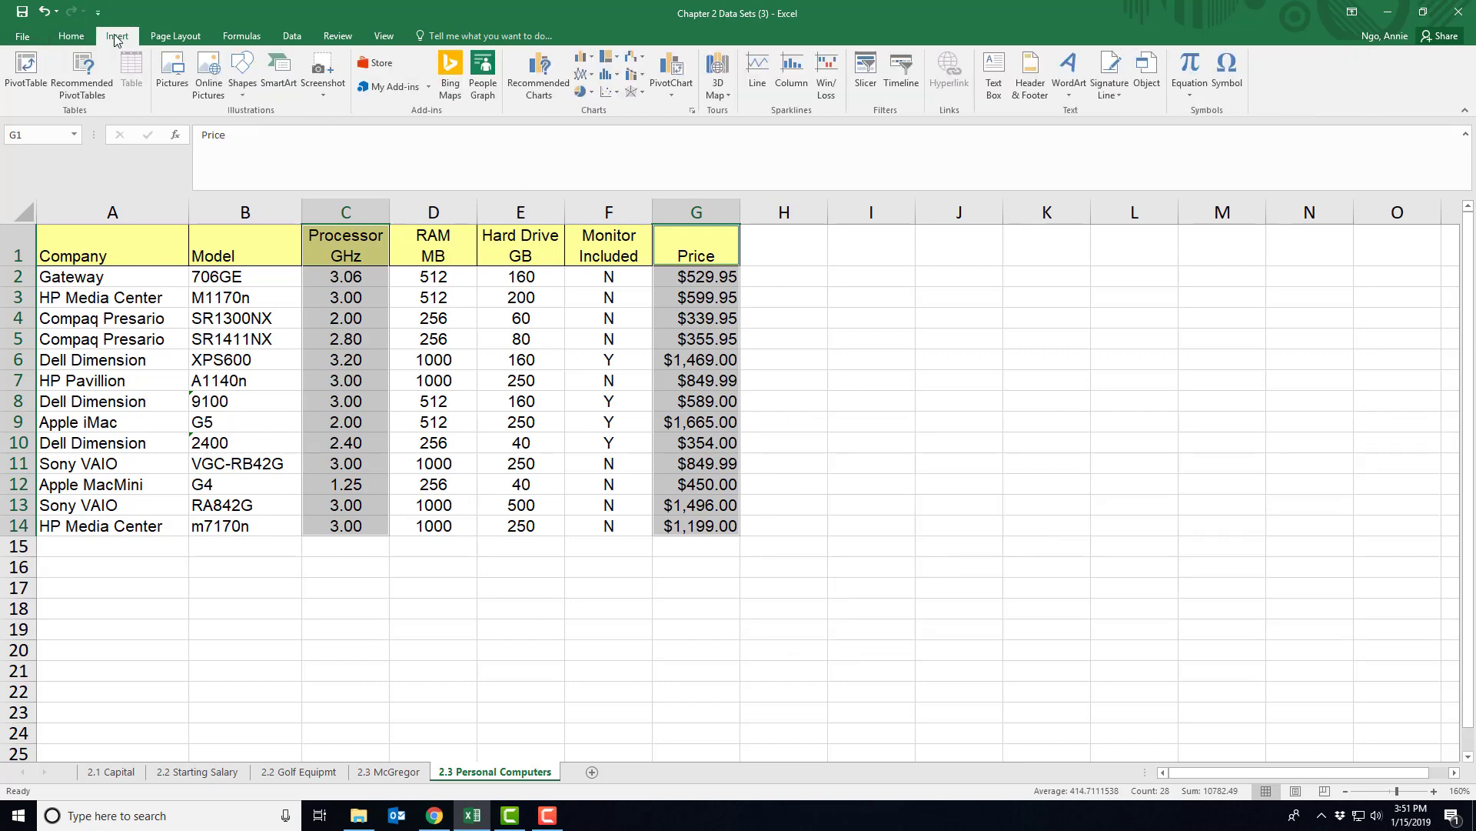
click(619, 93)
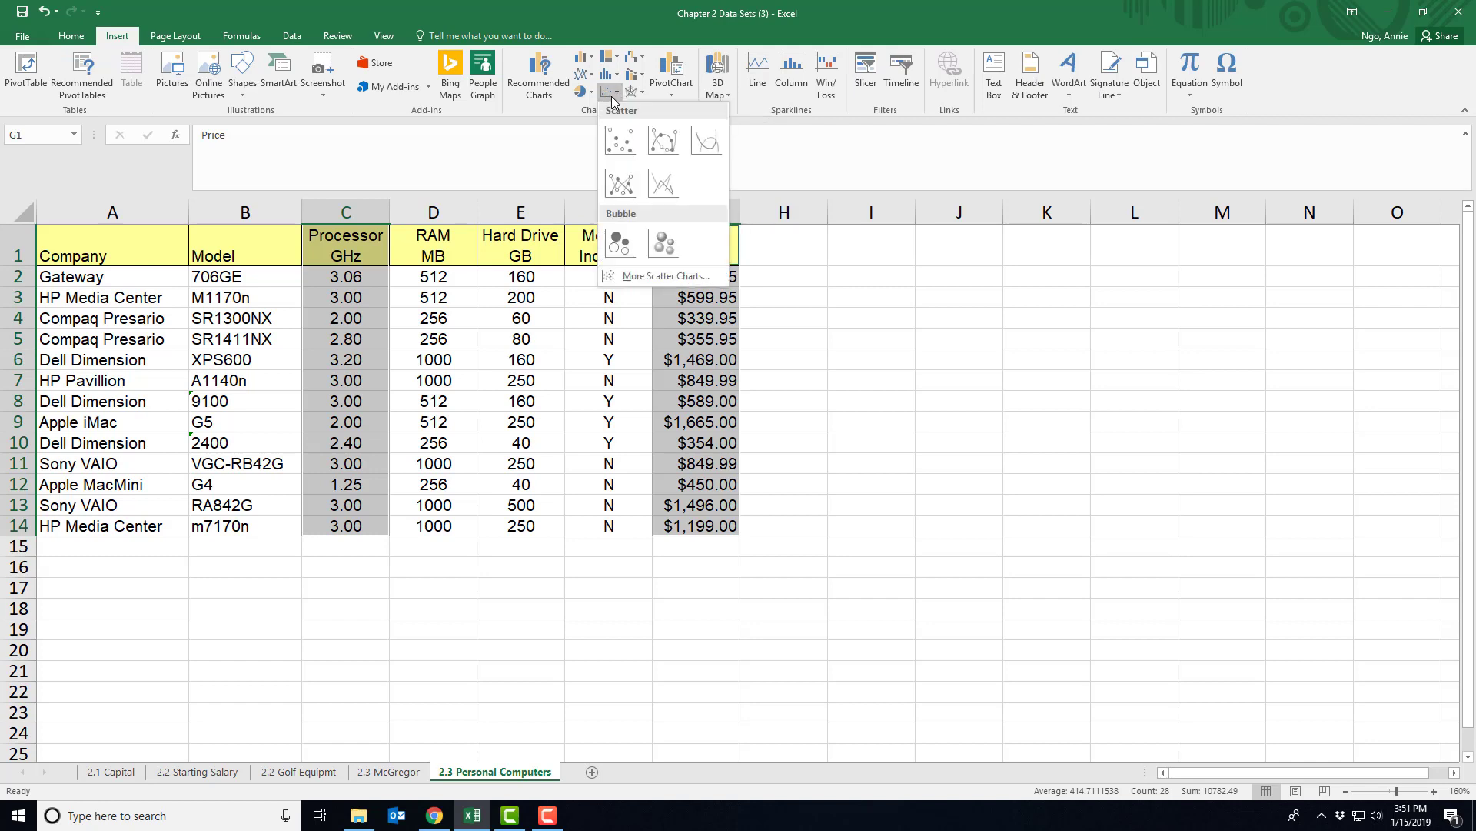
click(616, 143)
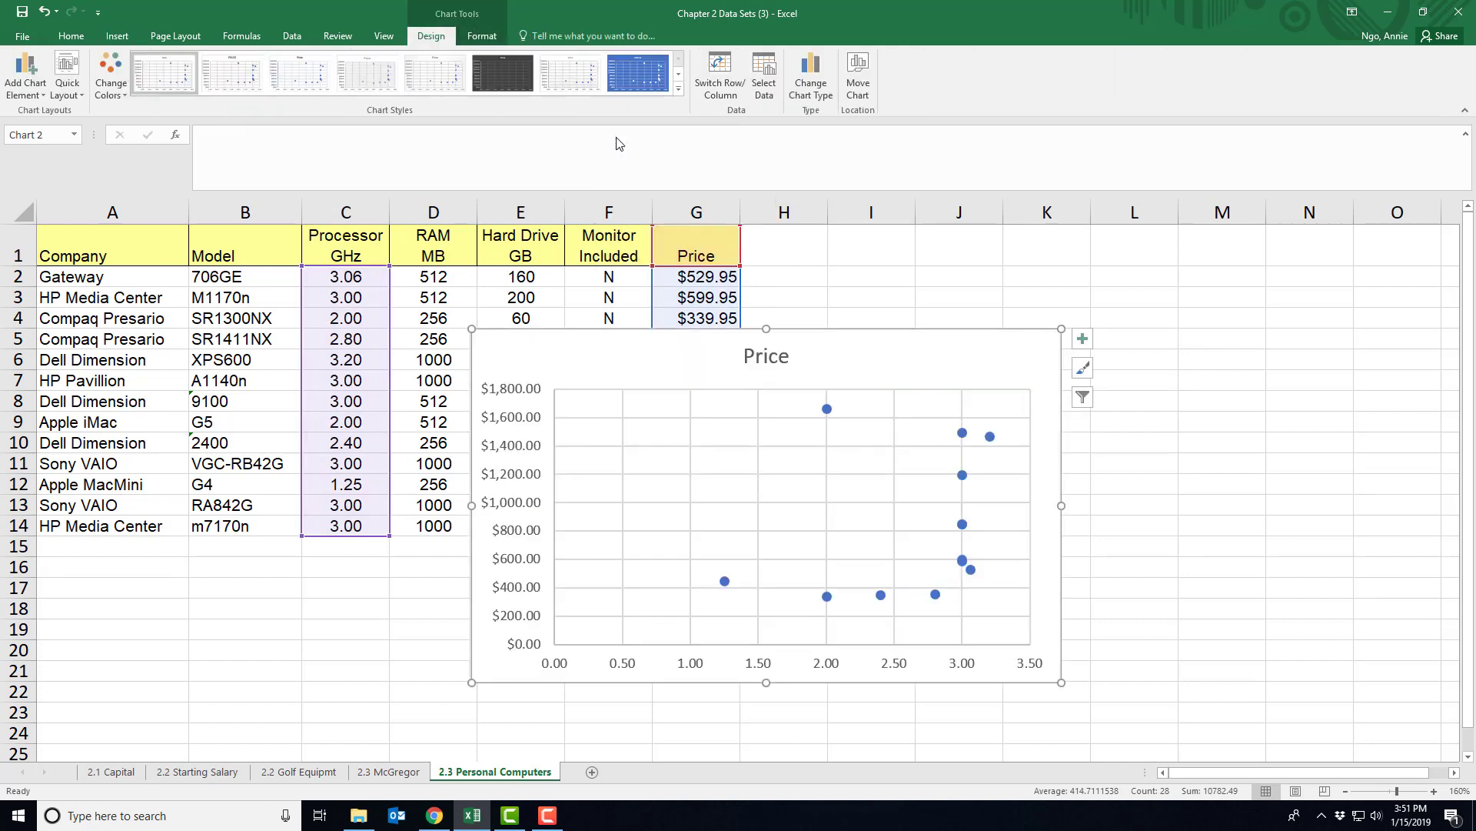
drag(908, 338, 1212, 270)
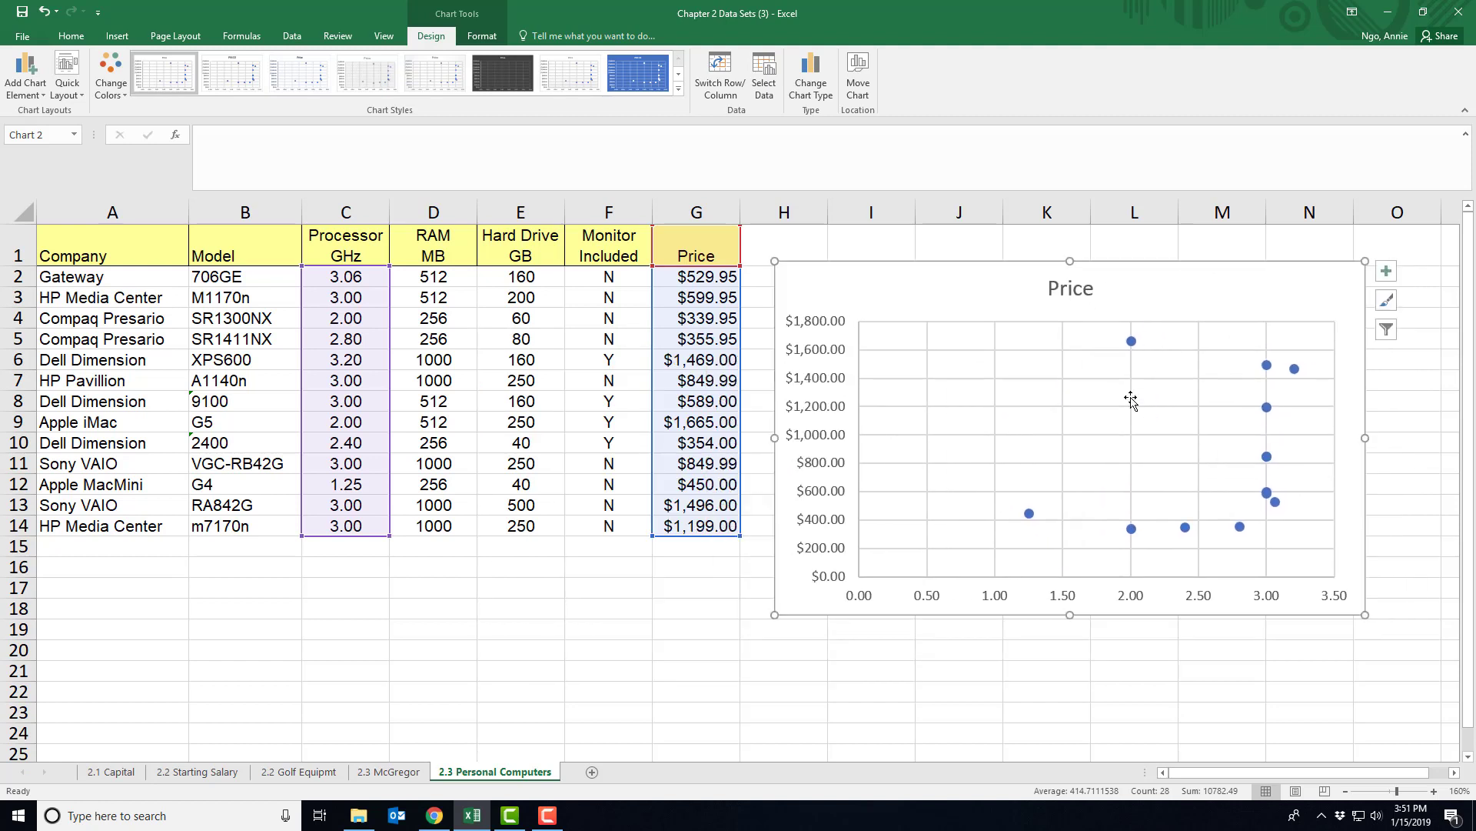
click(979, 679)
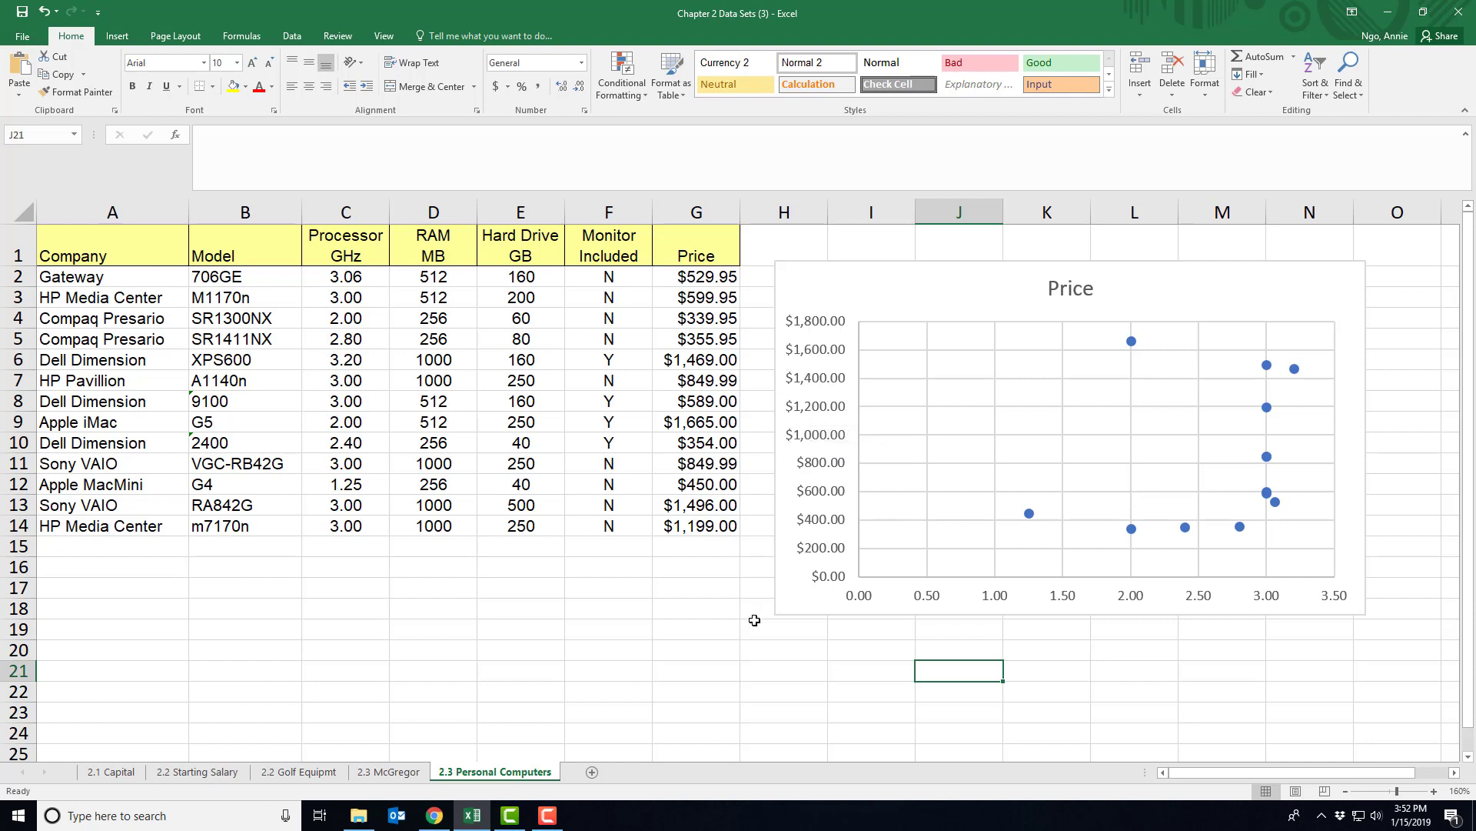
Add primary horizontal and vertical axis titles to the scatter chart and label the vertical axis "Price".
click(882, 293)
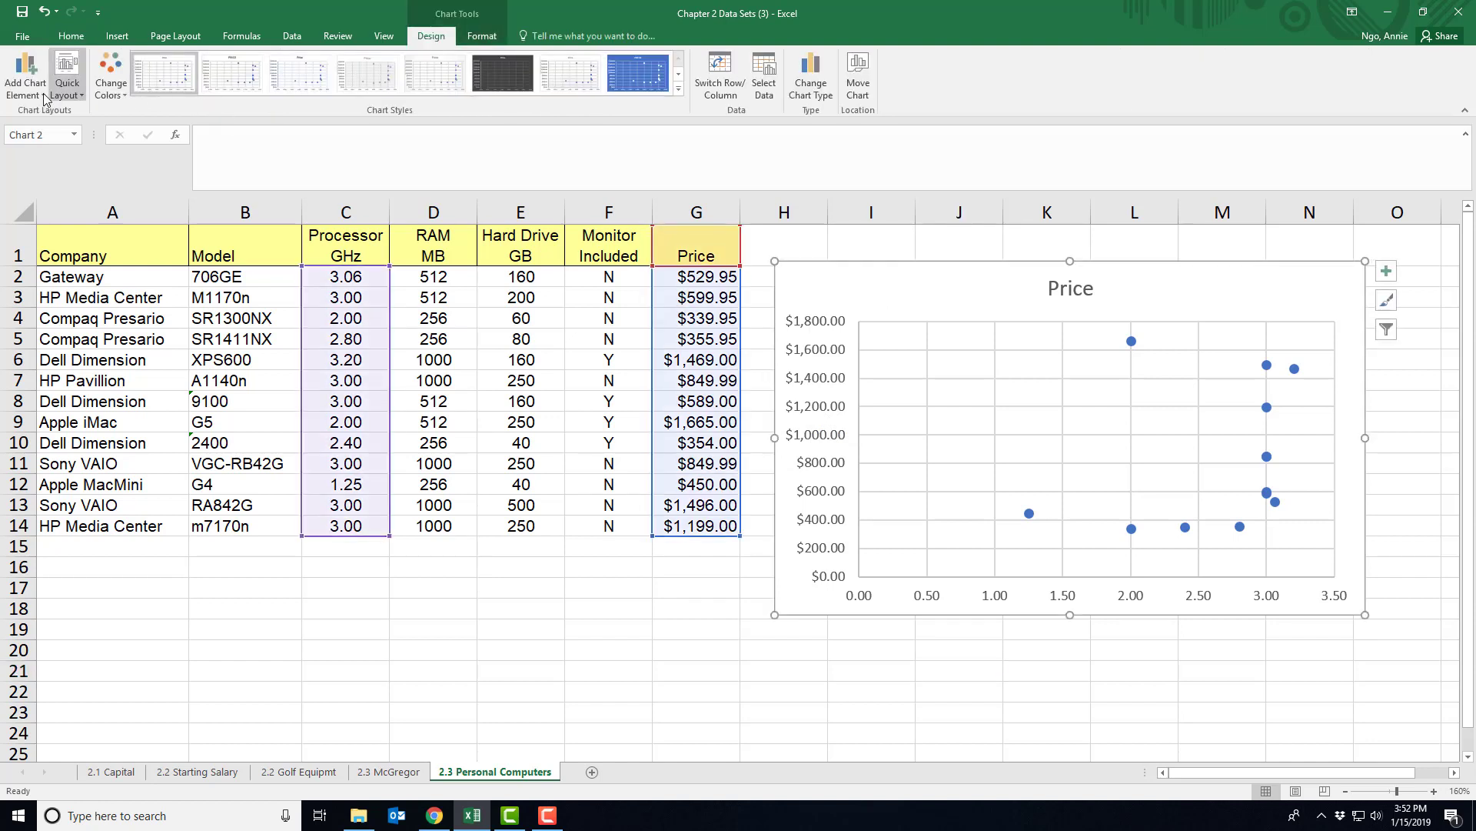
click(25, 77)
mouse_move(49, 130)
click(142, 137)
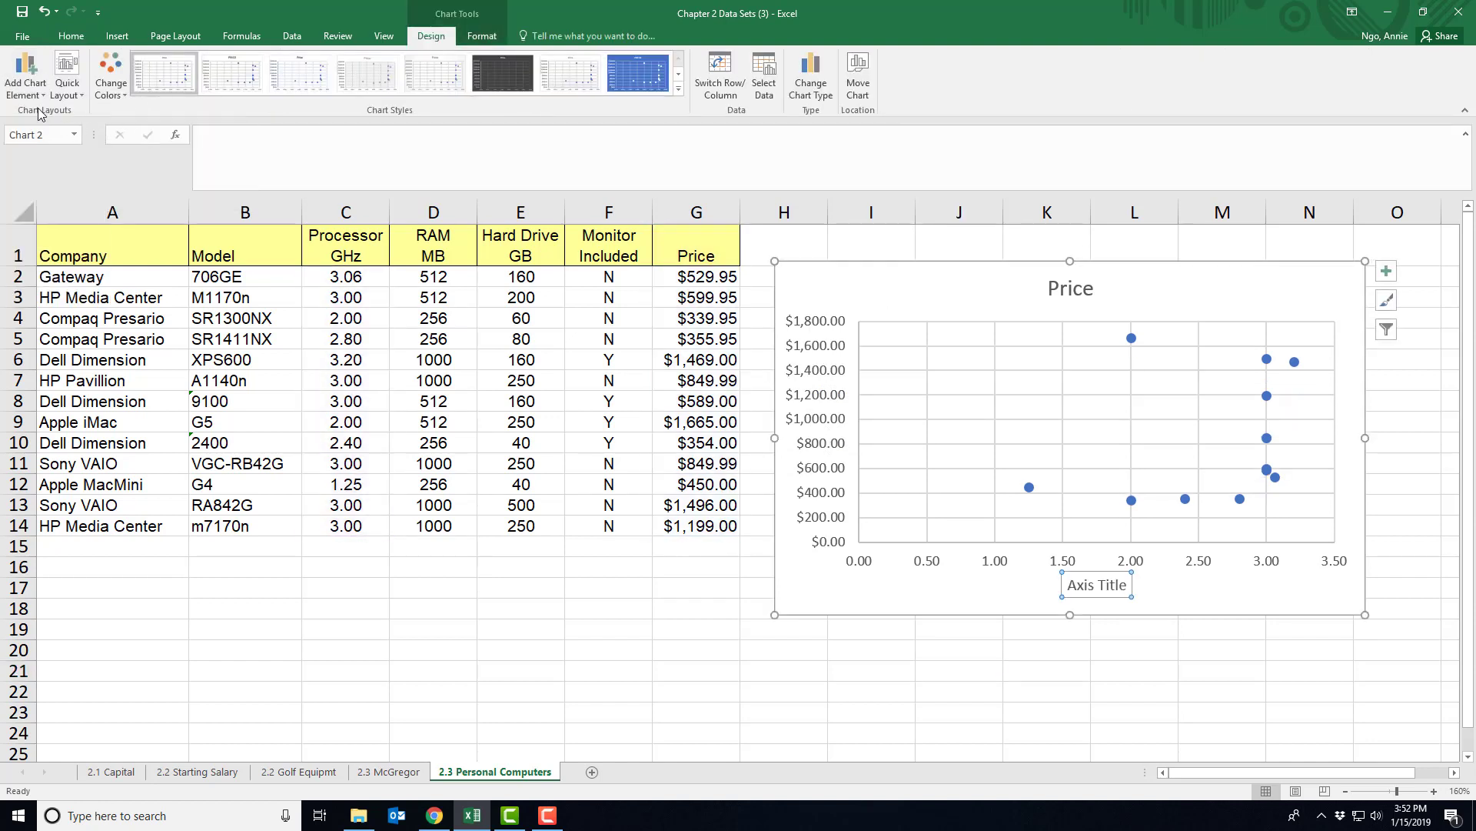
click(26, 77)
click(164, 181)
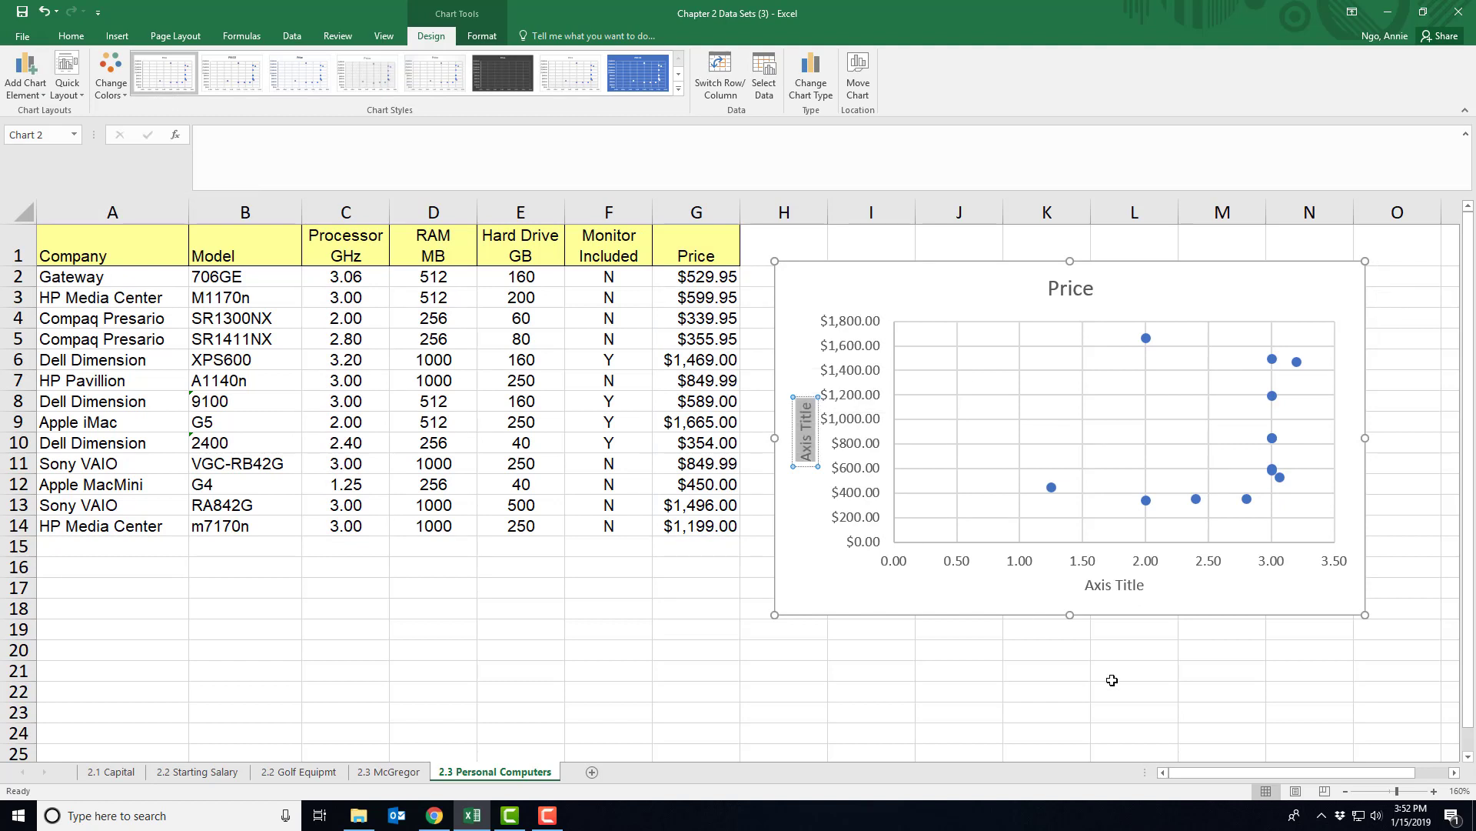
text(Price)
Replace the scatter chart's placeholder horizontal axis title with "Processor GHz".
click(1116, 586)
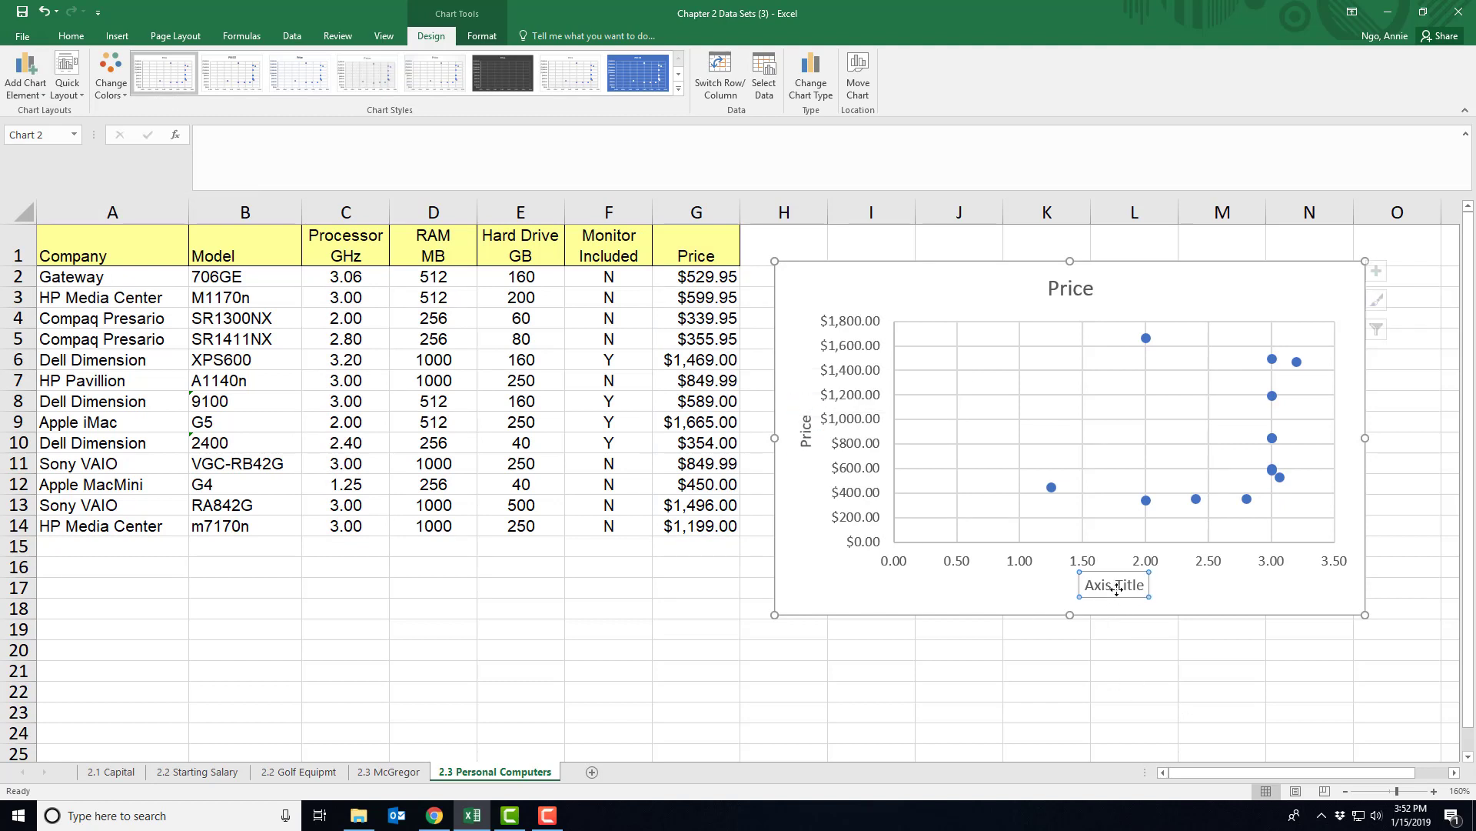
triple_click(1116, 586)
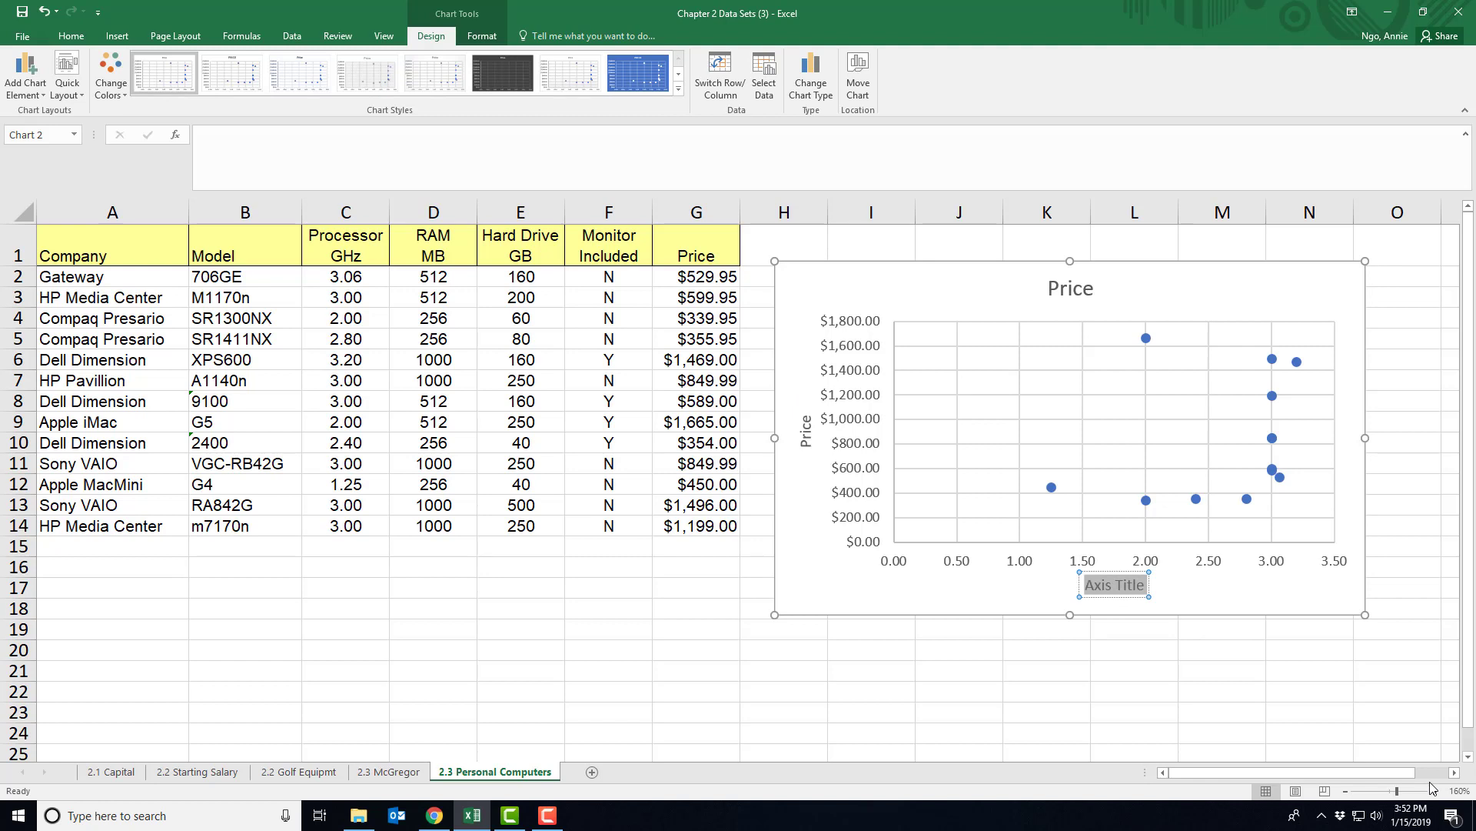
text(Prooce)
key(BackSpace)
key(BackSpace)
key(BackSpace)
text(c)
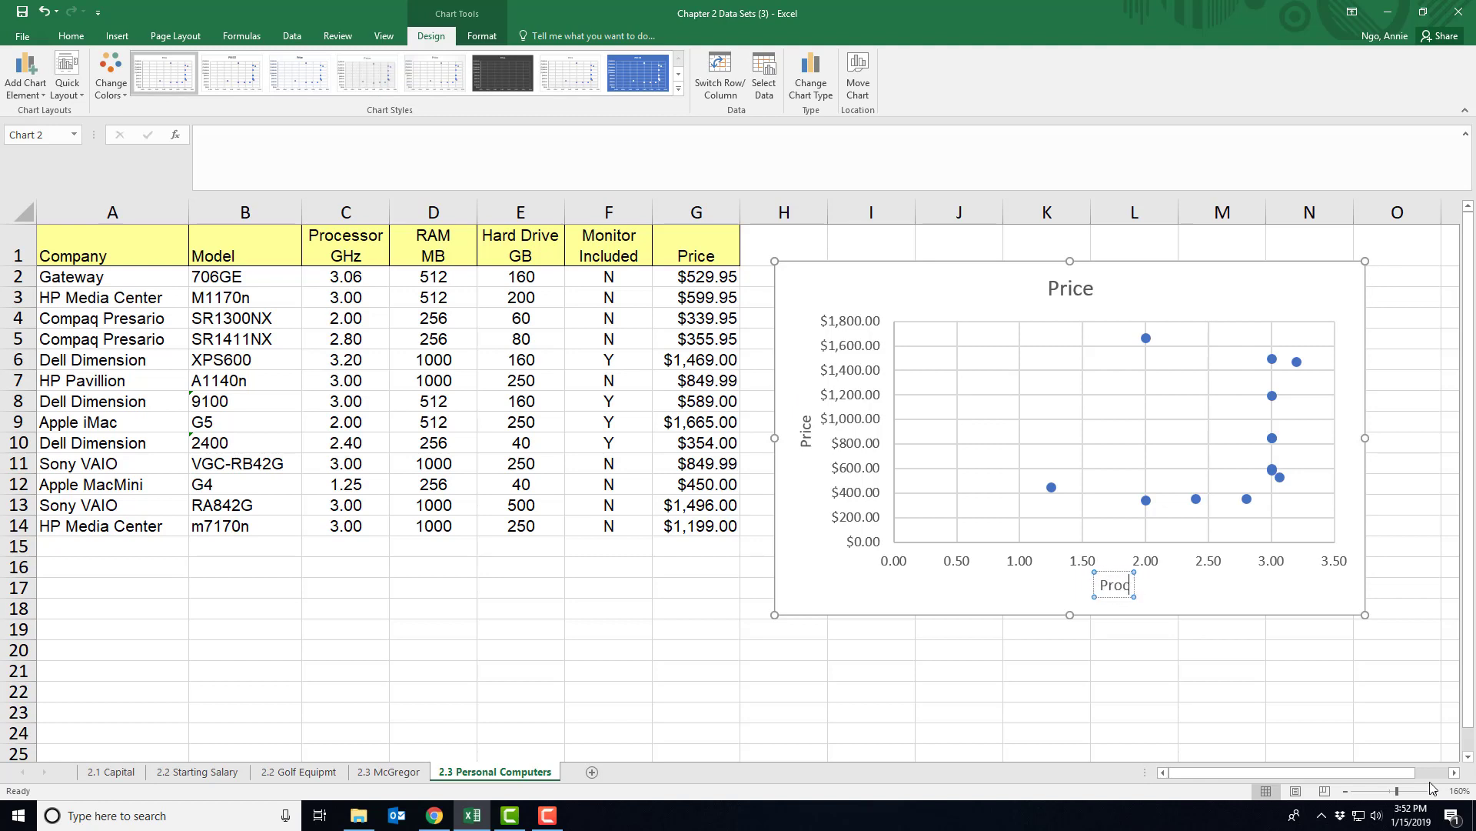
text(essor GHz)
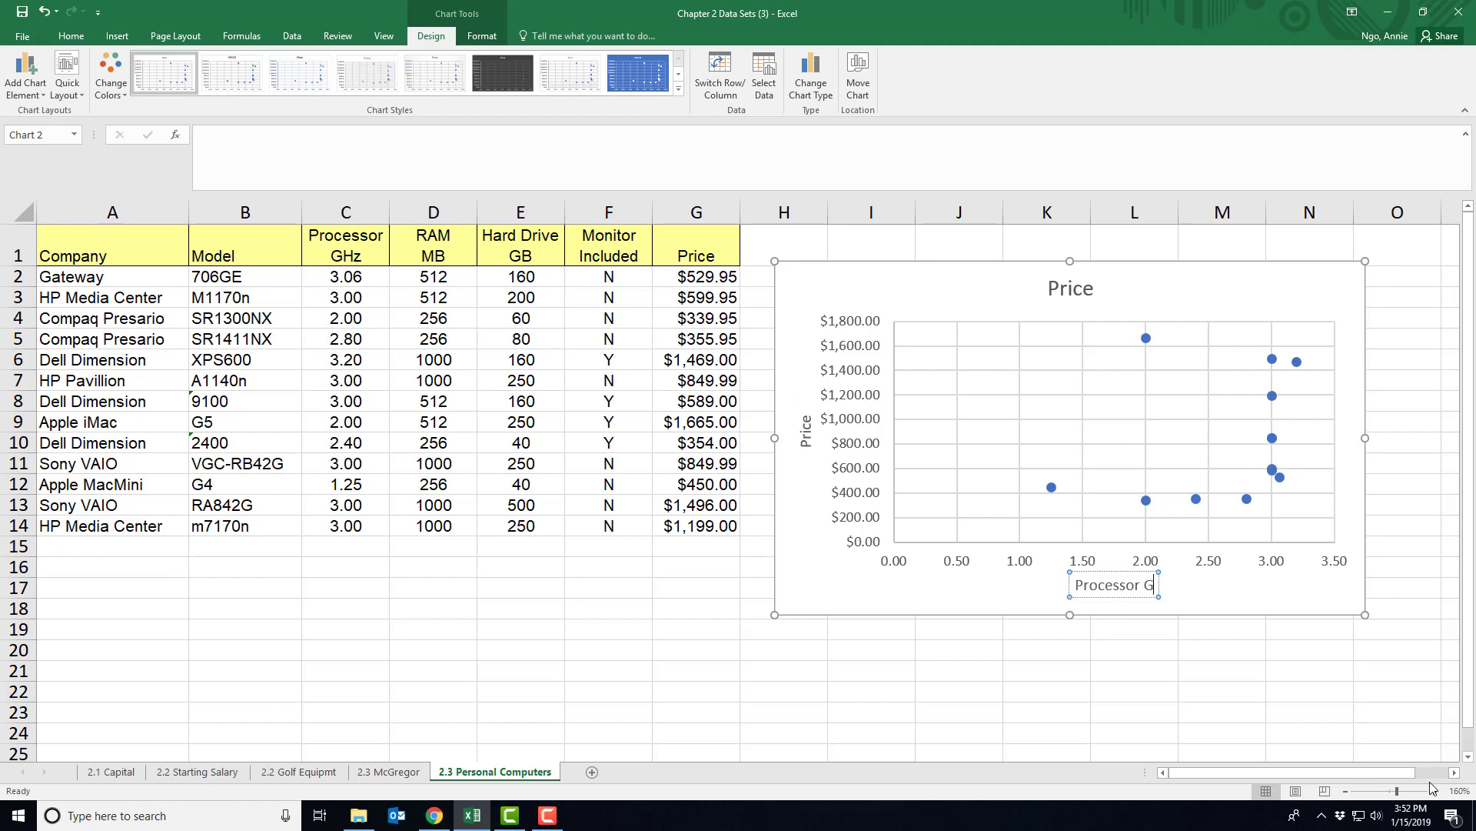
click(1150, 646)
Change the scatter chart's title to "Scatter Diagram for Computers" and deselect the chart.
click(1053, 287)
click(1051, 288)
key(ctrl+a)
text(Scatter D)
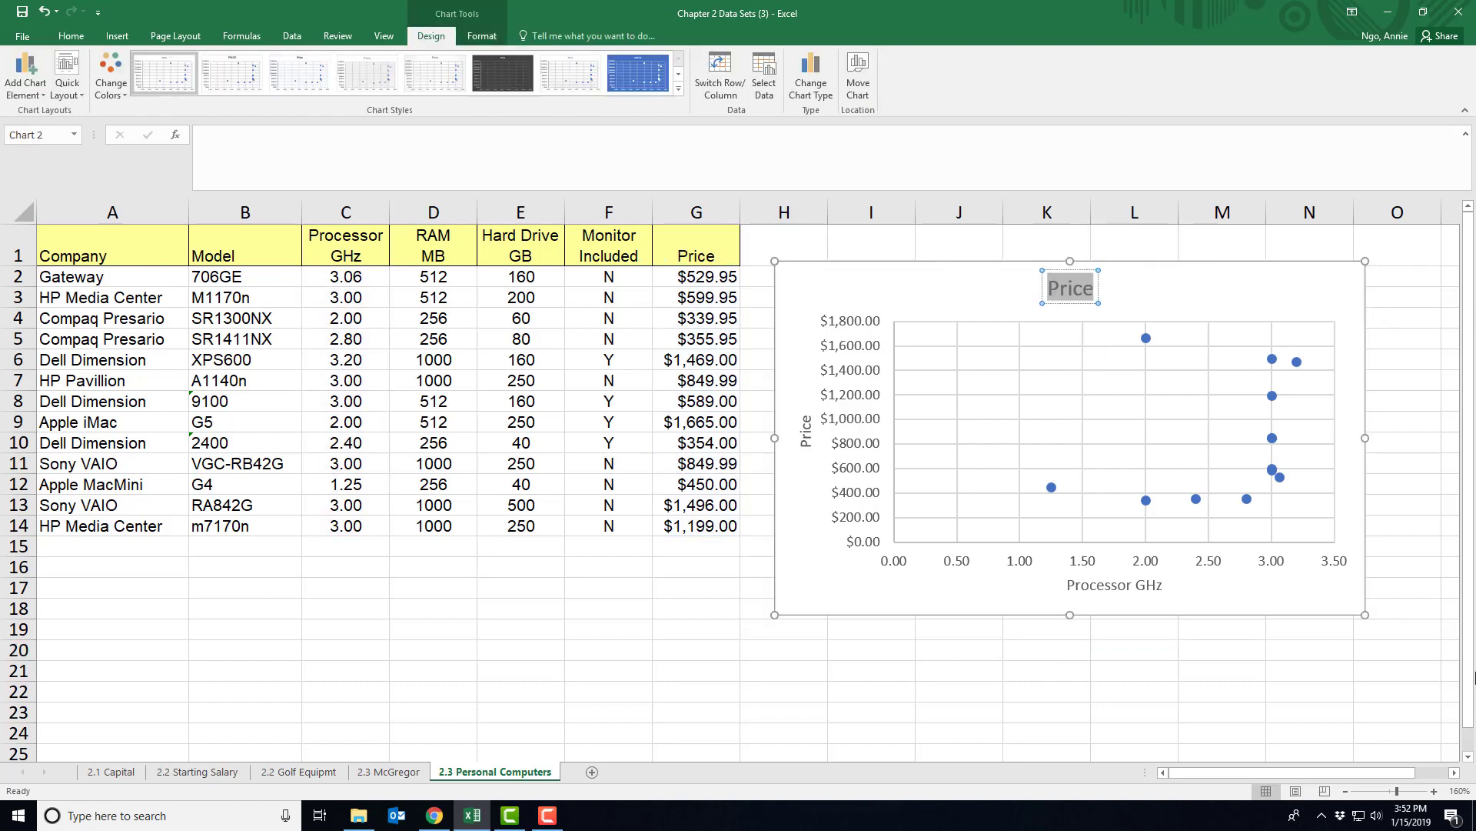
text(iagram for)
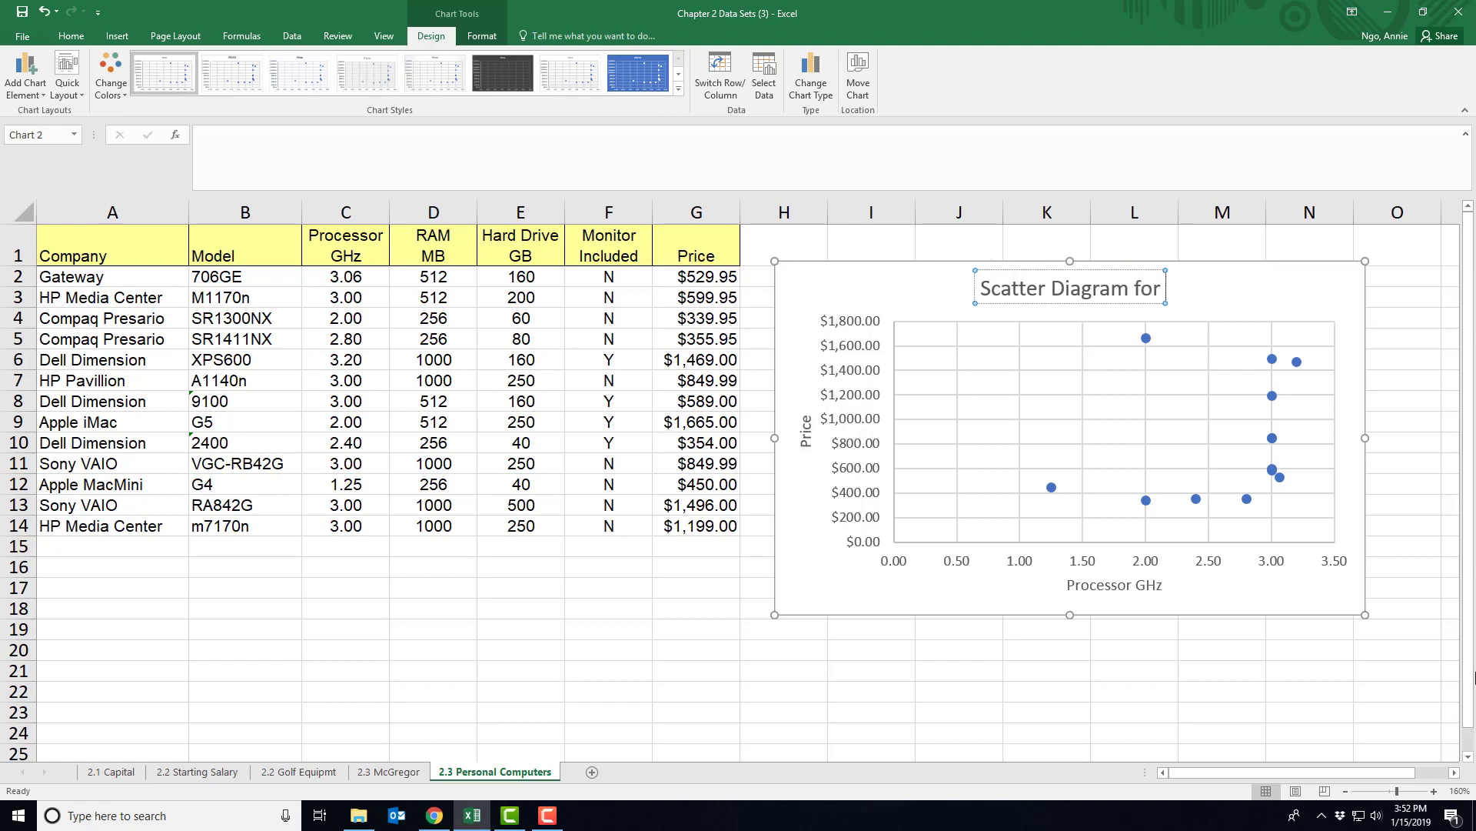
text( Computers)
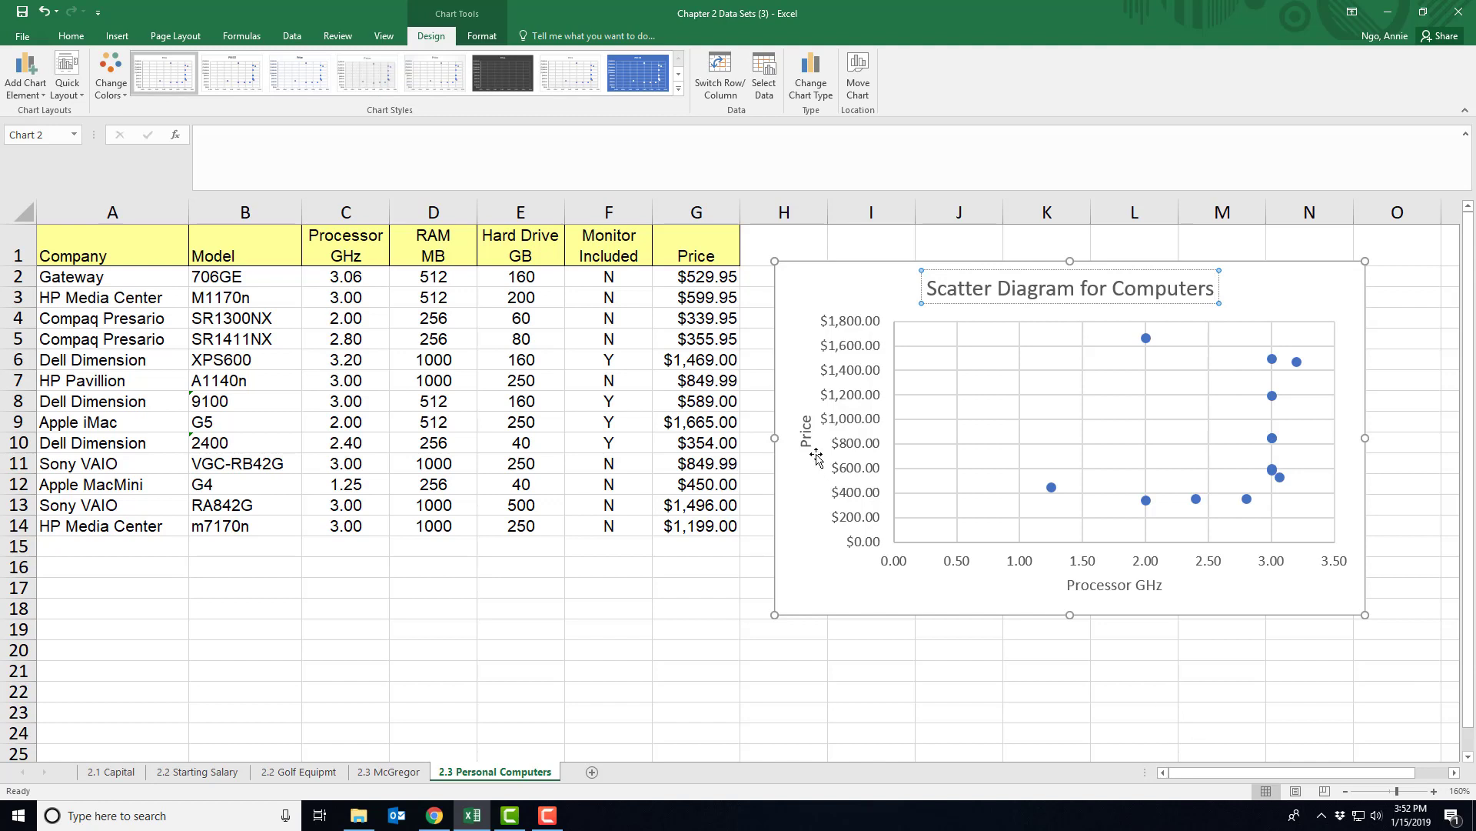
click(1160, 687)
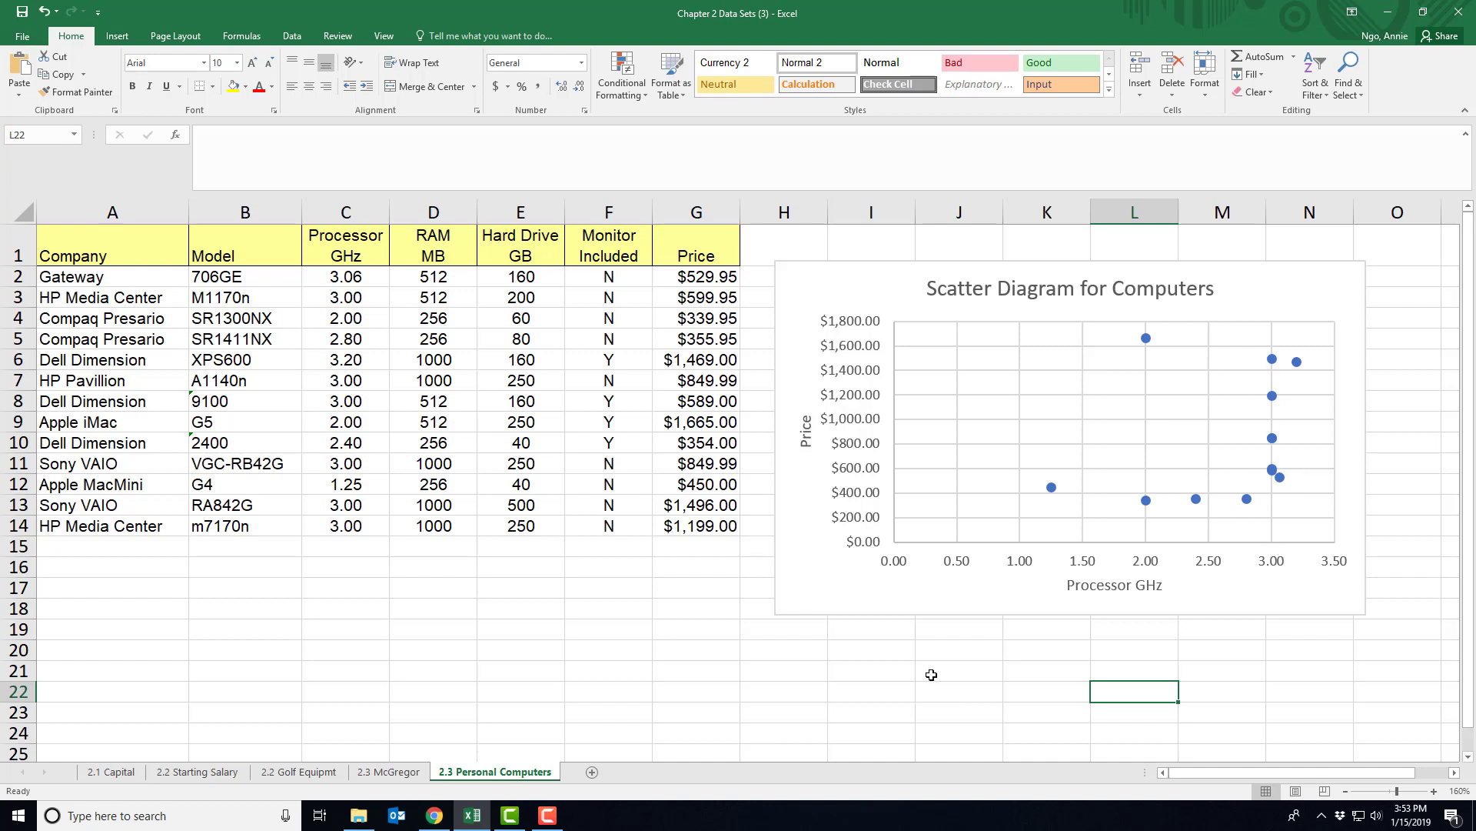
click(940, 709)
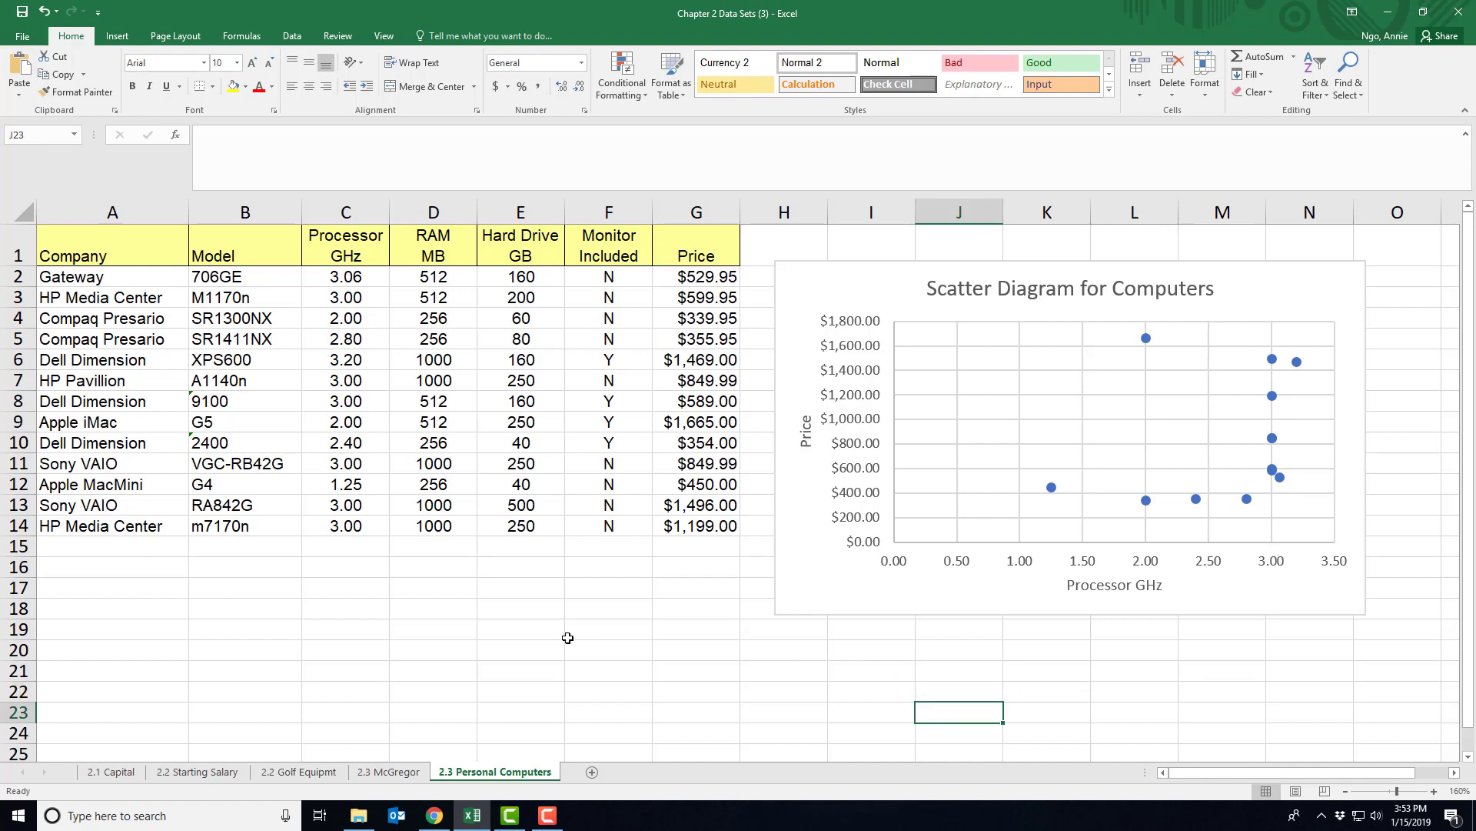